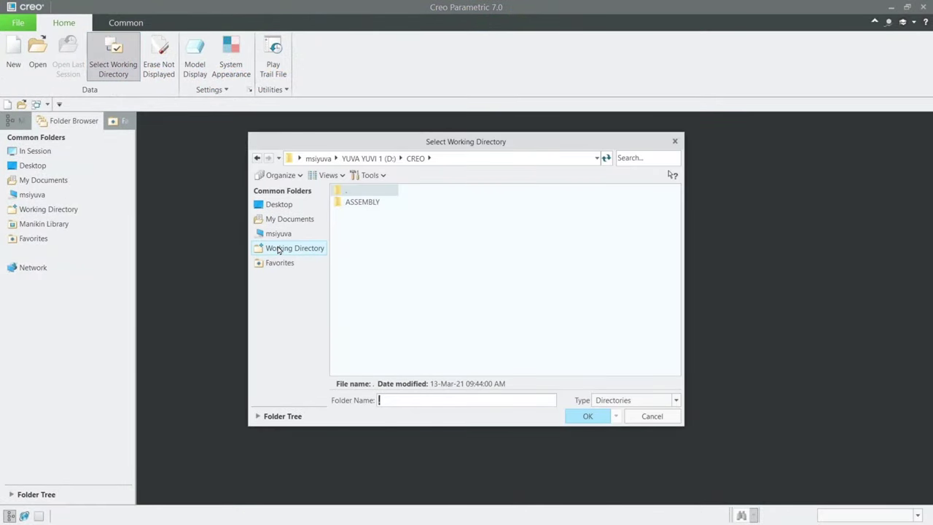
- Set D:\CREO as the working directory
click(286, 234)
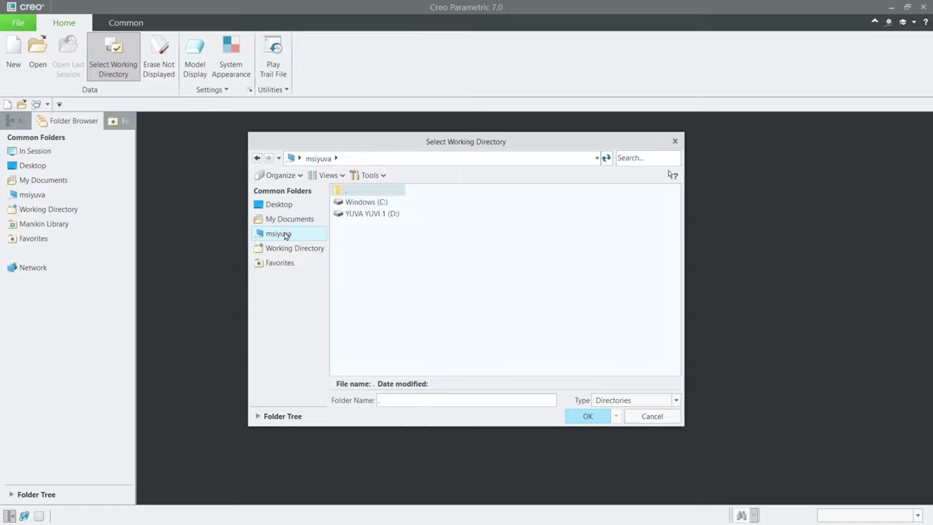
double_click(393, 212)
click(356, 236)
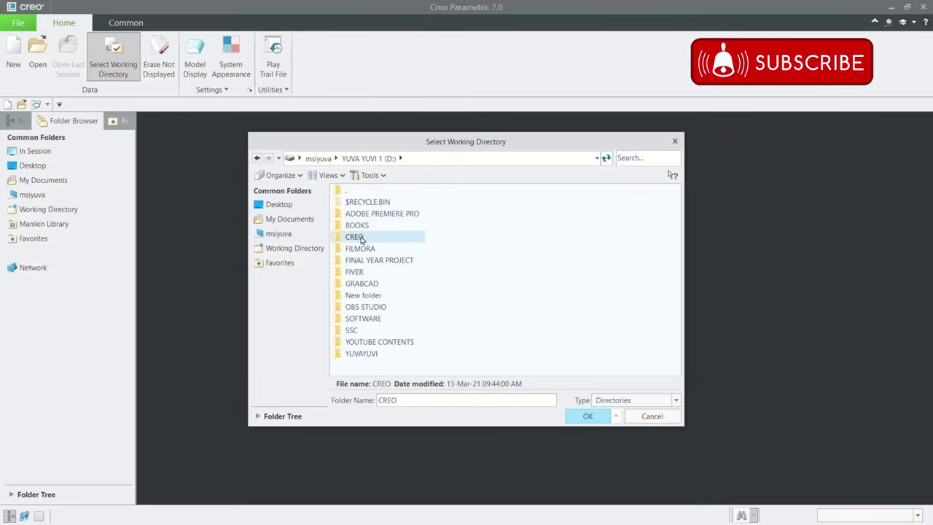
click(587, 416)
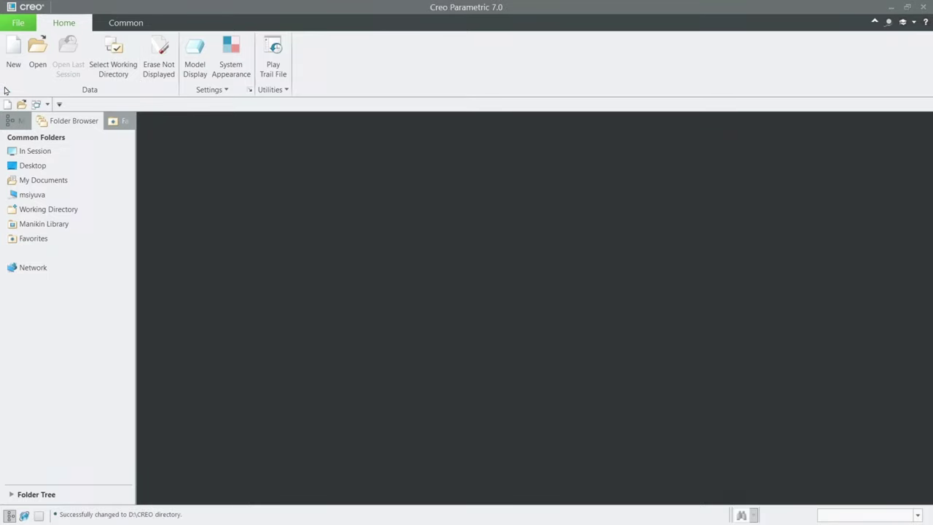
- Create a new solid part prt0036CUP using the mmns_part_solid_abs template
click(13, 53)
text(prt0036CUP)
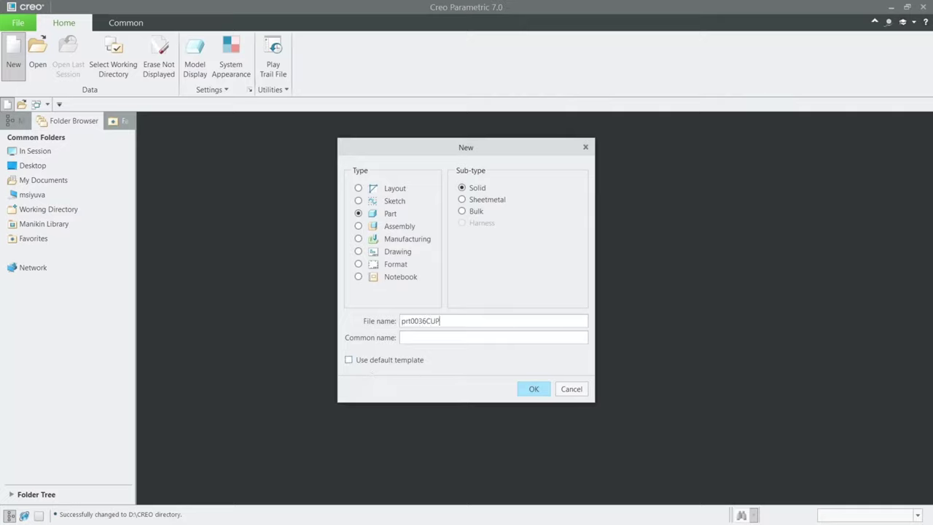
key(Return)
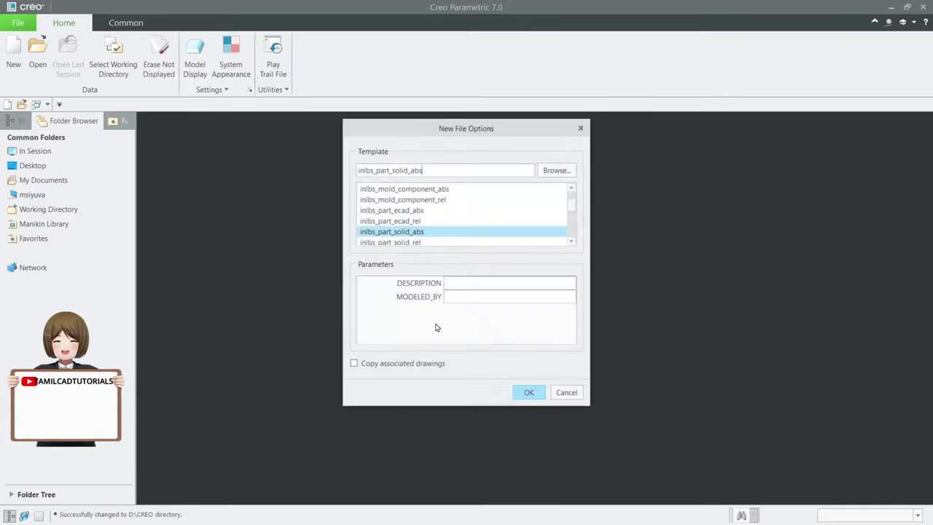
scroll(387, 242, down, 5)
scroll(390, 222, down, 3)
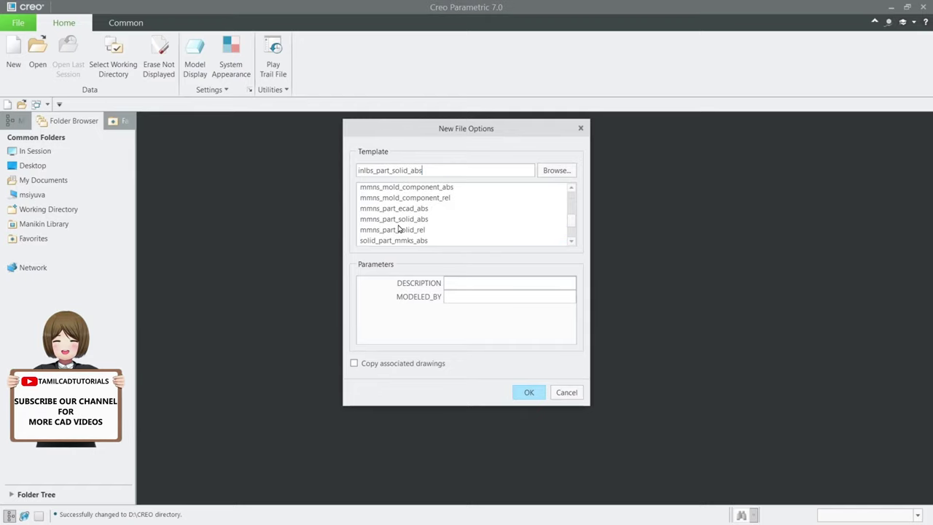
click(398, 220)
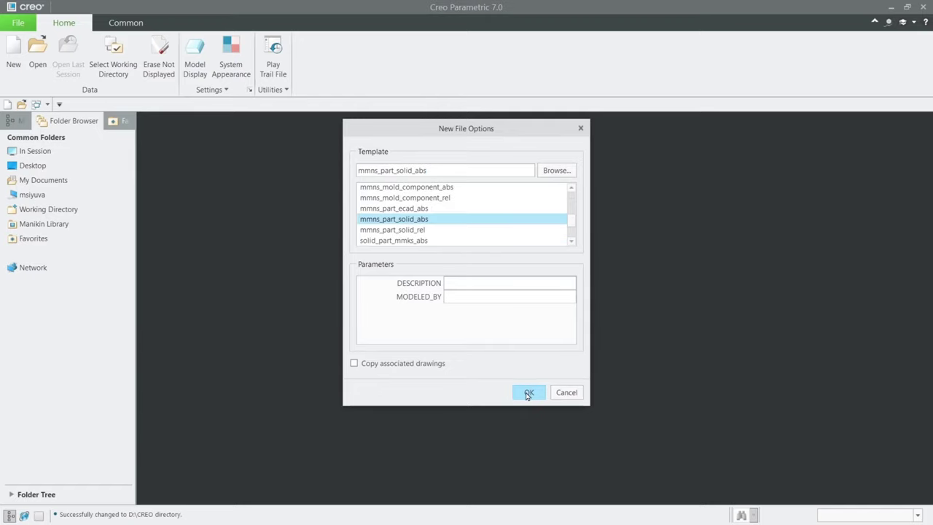
click(527, 392)
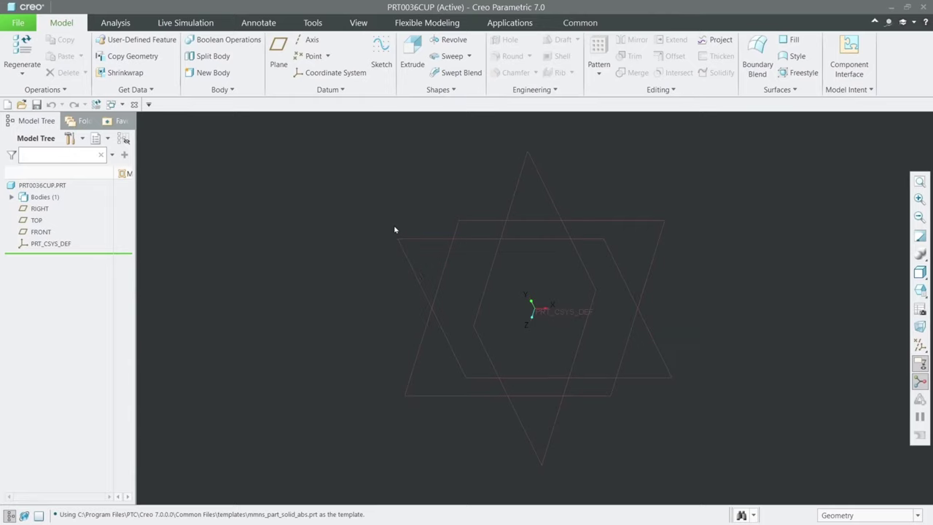
- Start a sketch on the TOP datum plane, viewed face-on
click(480, 218)
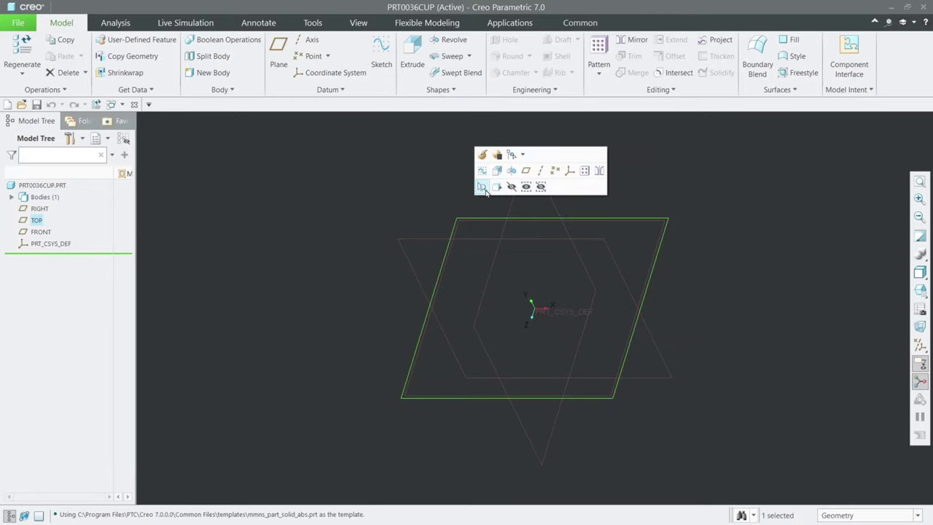
click(484, 173)
click(920, 408)
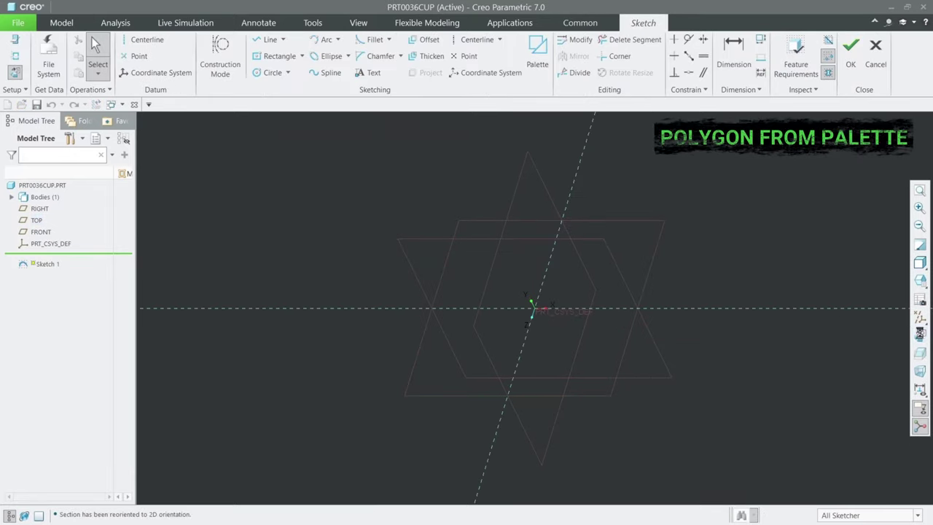
- Place a palette 8-Sided Octagon centred on the origin and scale it to 39.8
click(538, 53)
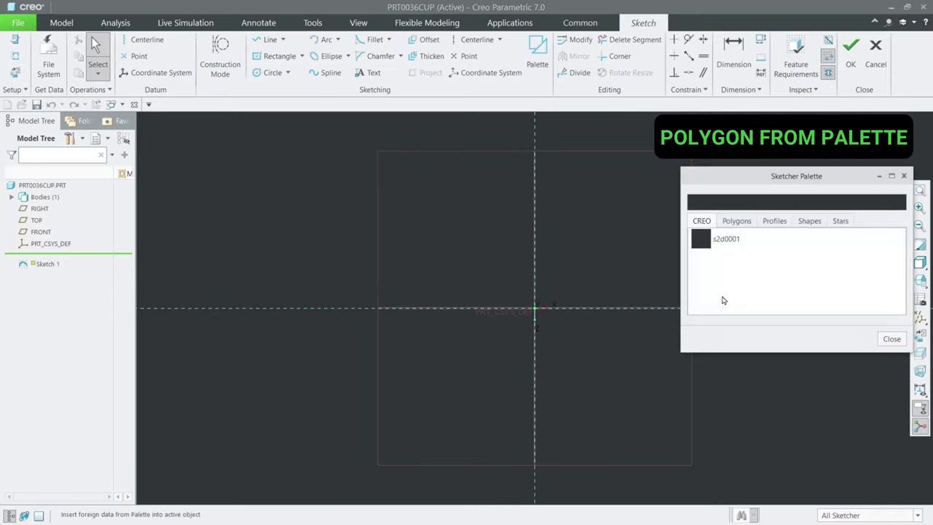
click(736, 221)
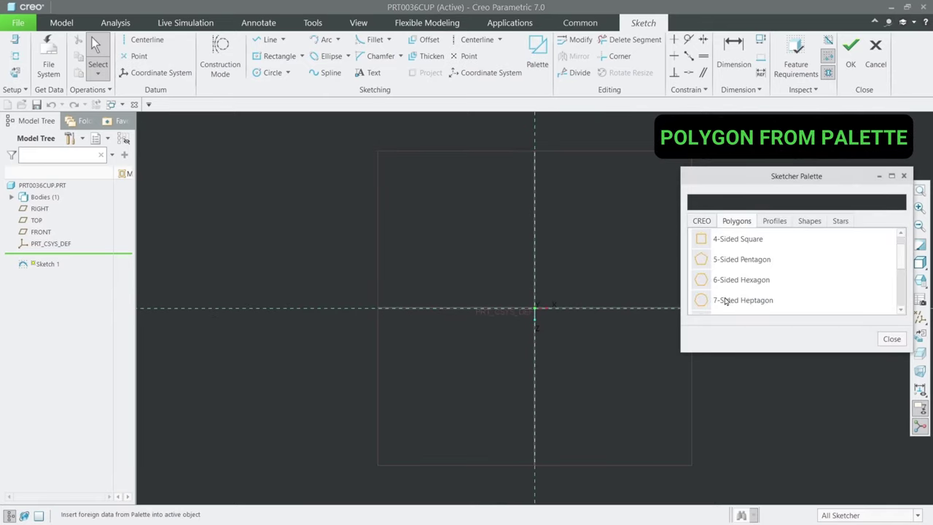
scroll(738, 299, down, 1)
click(733, 302)
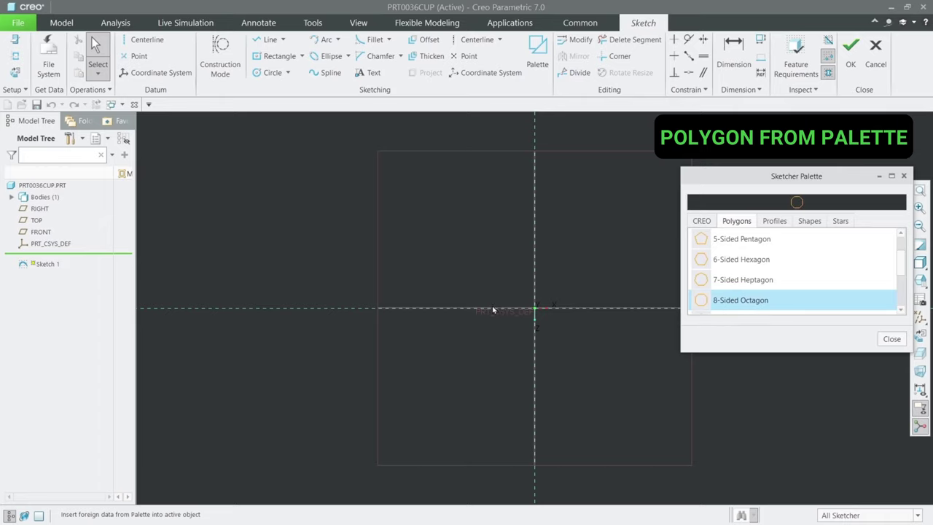
click(535, 312)
scroll(531, 312, up, 3)
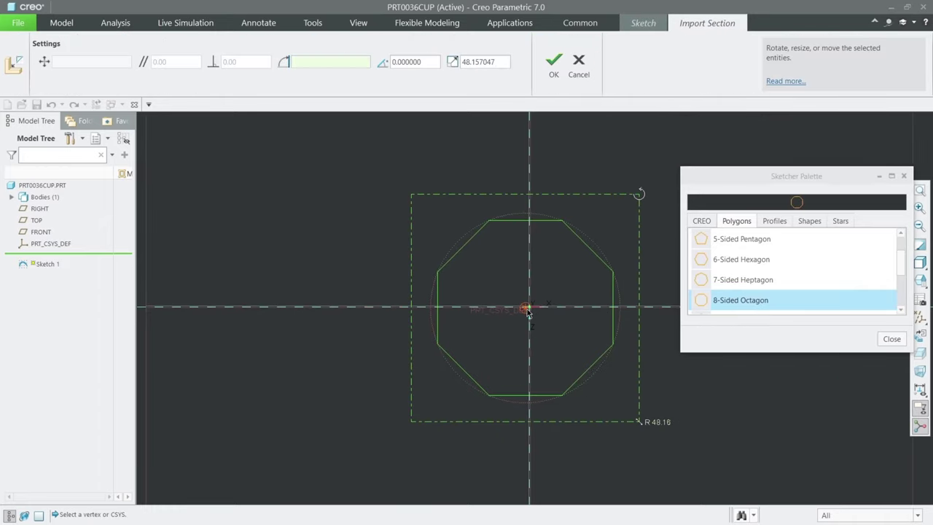
drag(528, 312, 529, 307)
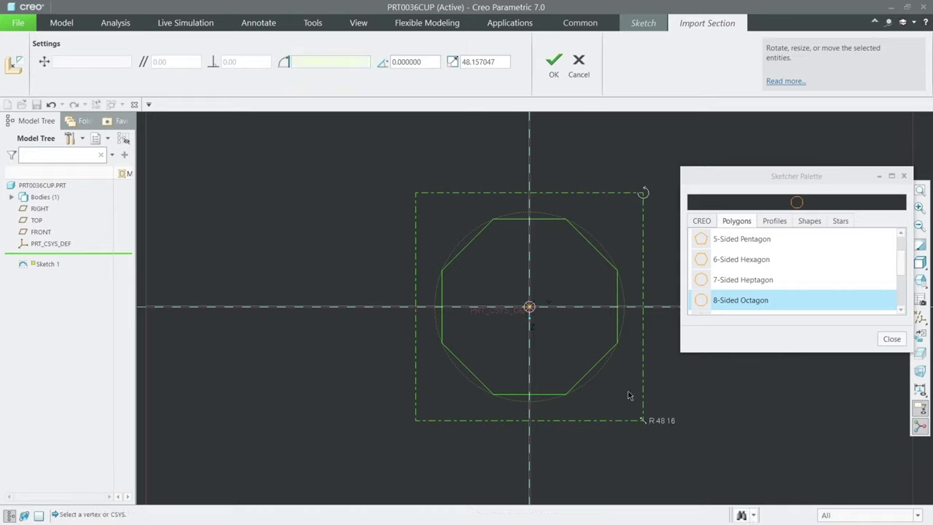
double_click(668, 422)
text(39.8)
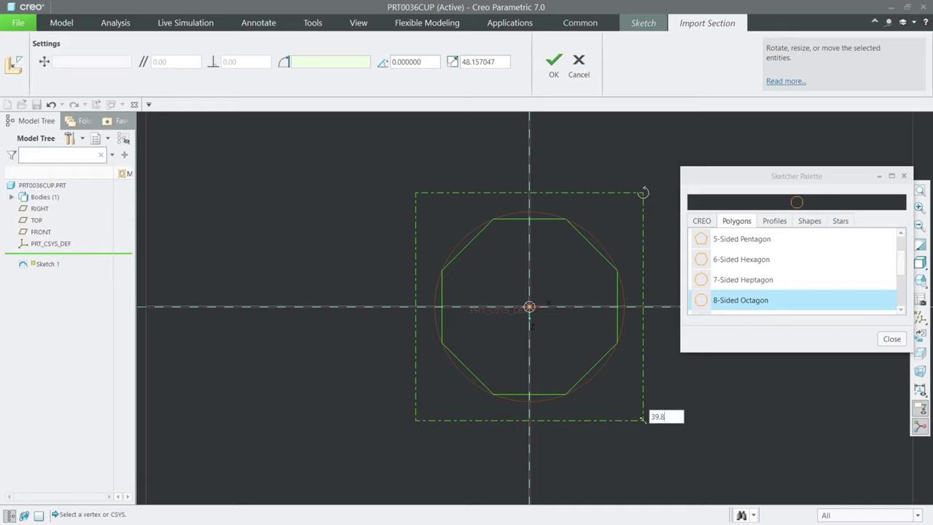
key(Return)
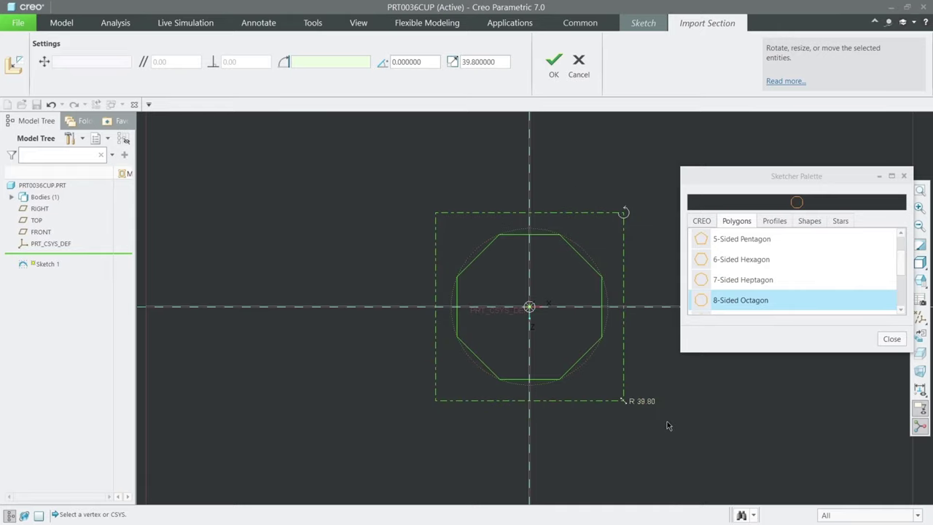
- Finish placing the octagon and change its 39.80 width dimension to 18.00
click(561, 70)
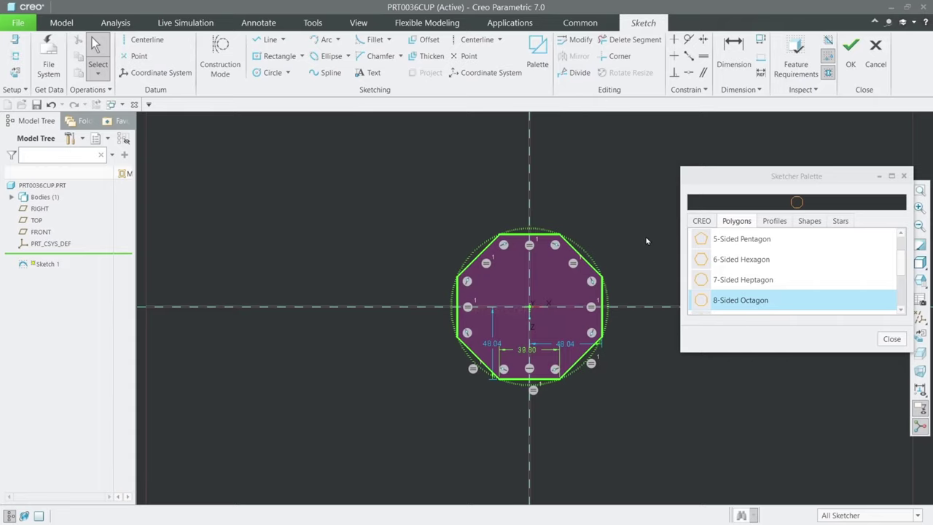
click(890, 339)
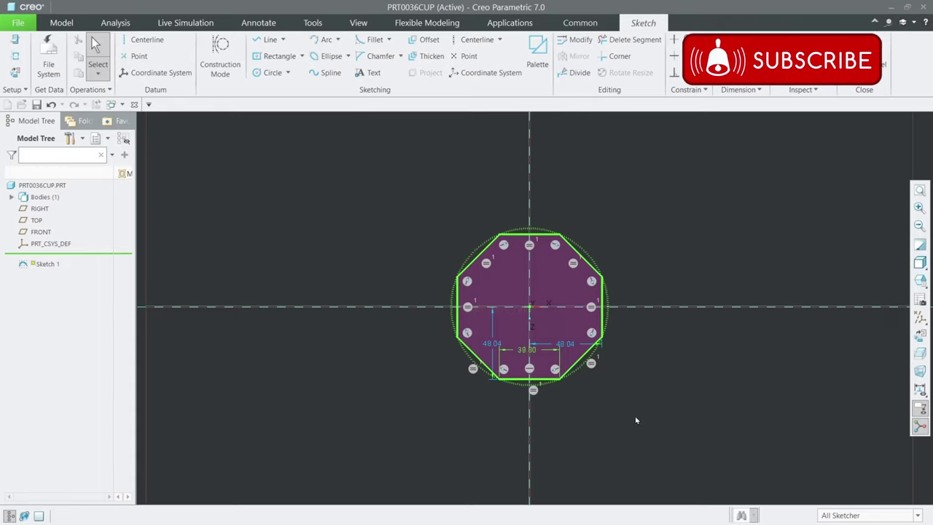
scroll(547, 350, up, 3)
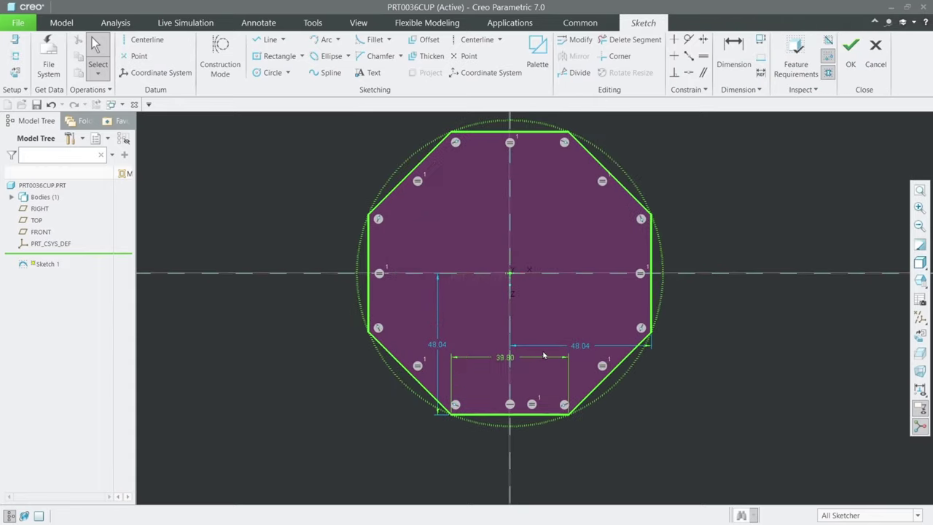
double_click(501, 359)
text(18)
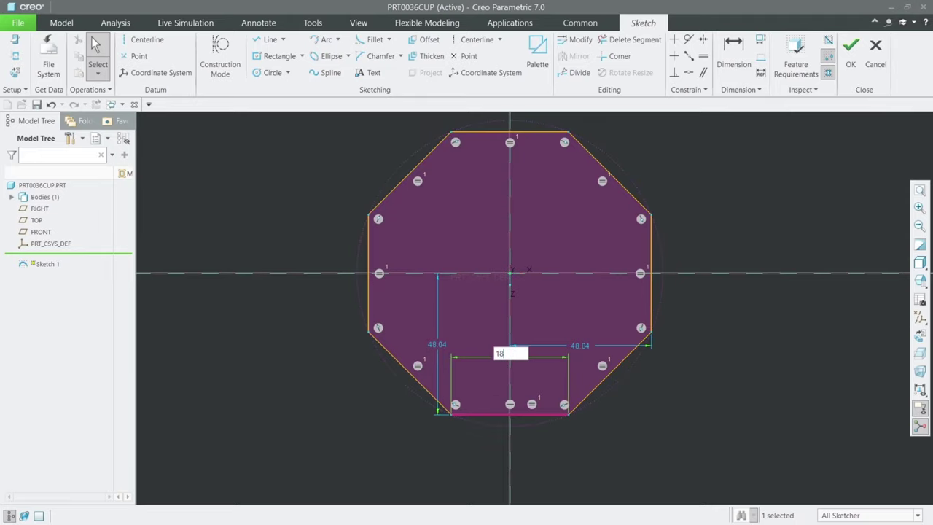
key(Return)
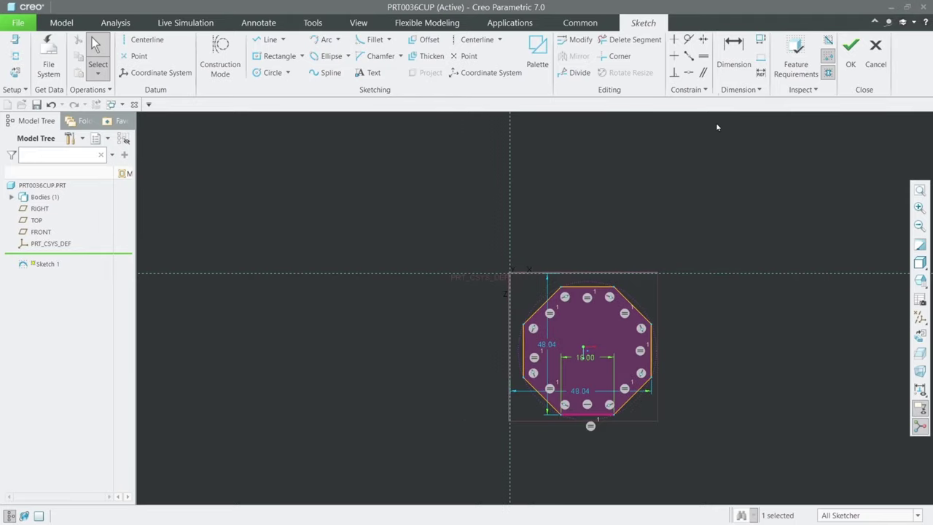
- Align the octagon centre to the horizontal reference with 0 offset from the vertical reference
click(689, 72)
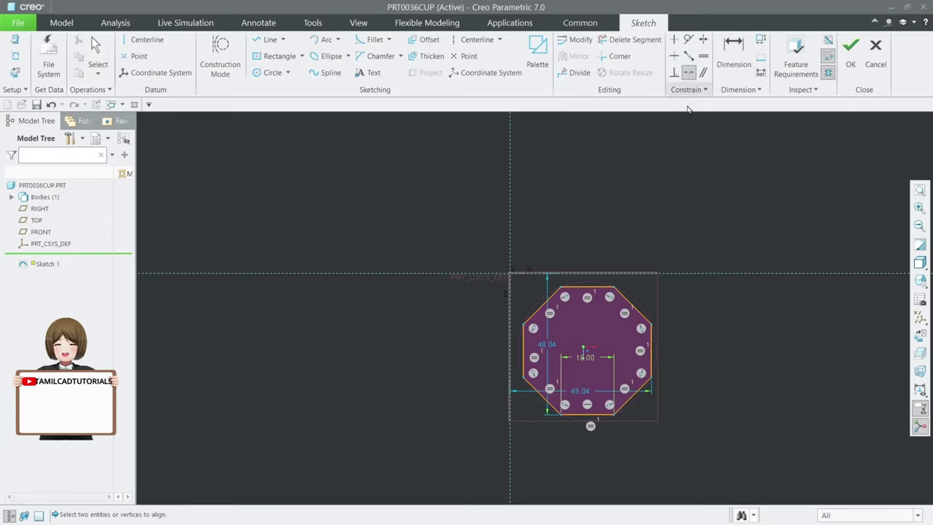
click(586, 353)
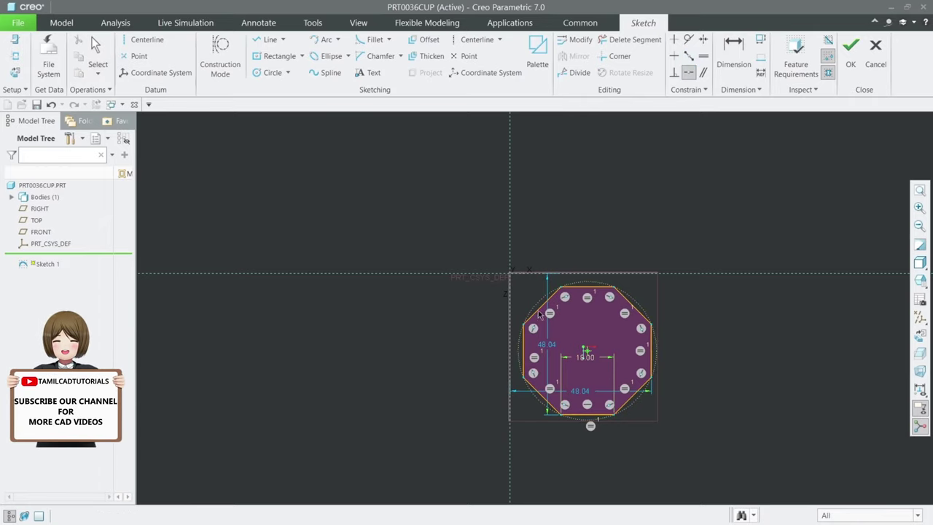
click(512, 274)
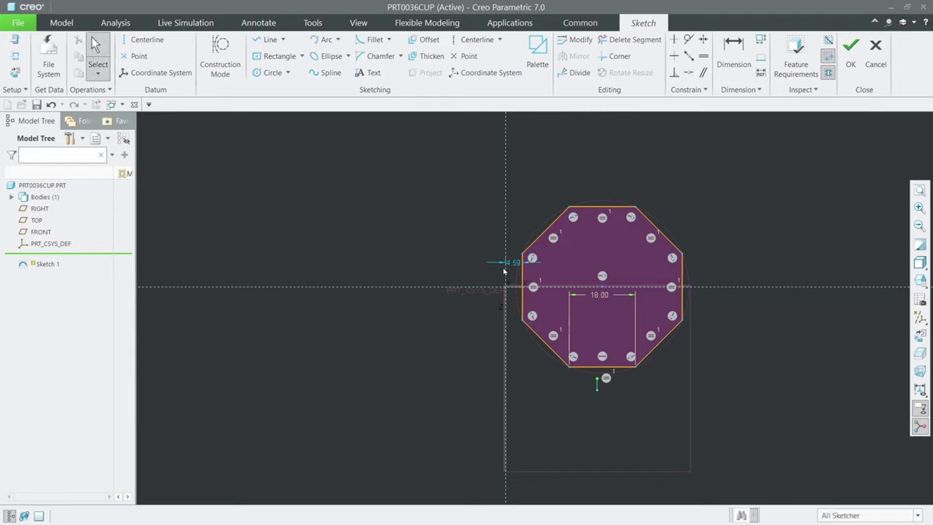
double_click(515, 263)
text(0)
key(Return)
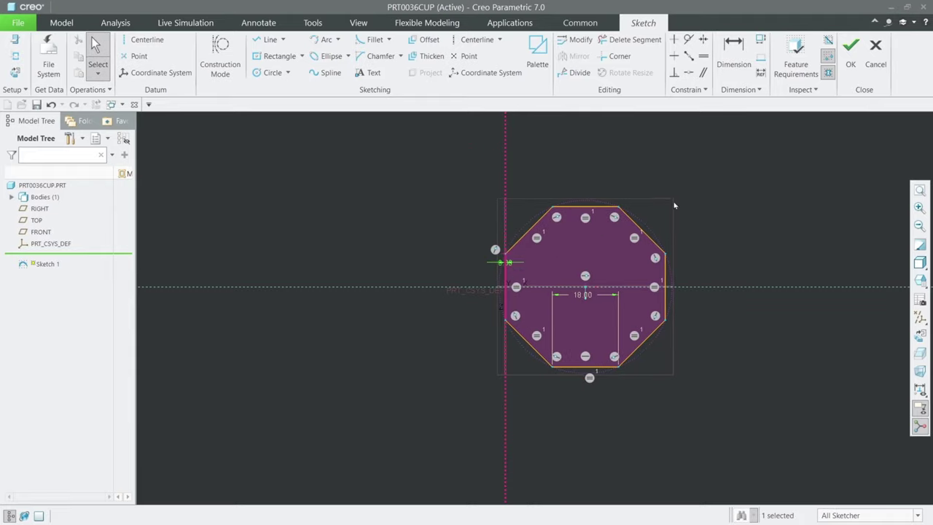
- Try aligning a sketch point to the horizontal reference, then undo the conflicting constraint
click(688, 55)
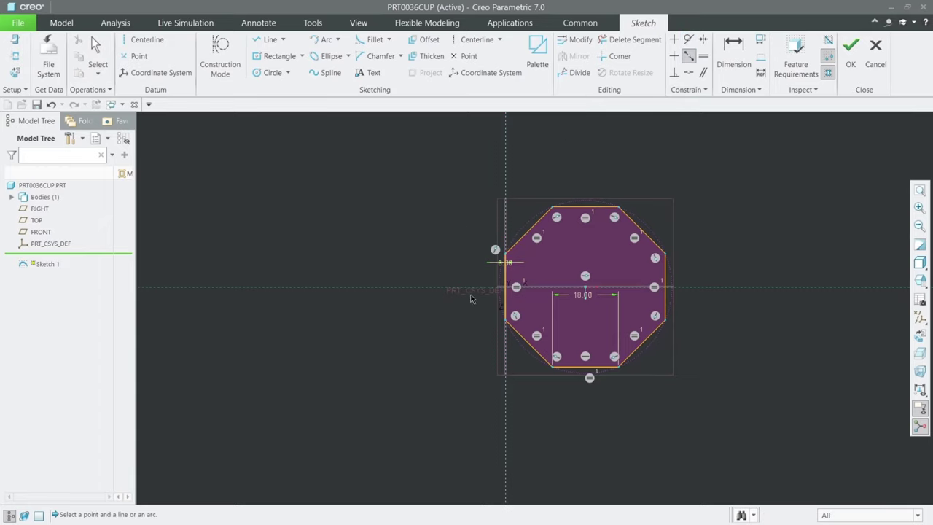
click(688, 73)
click(583, 289)
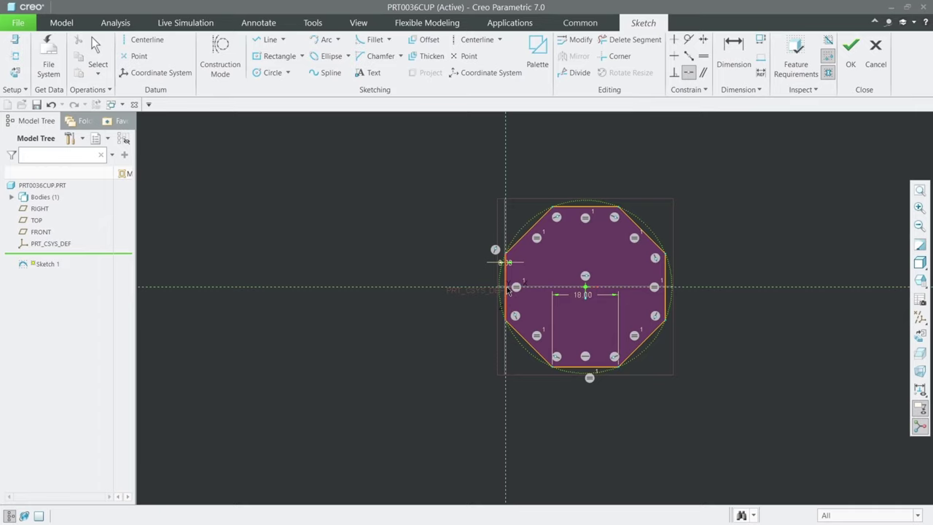
click(505, 290)
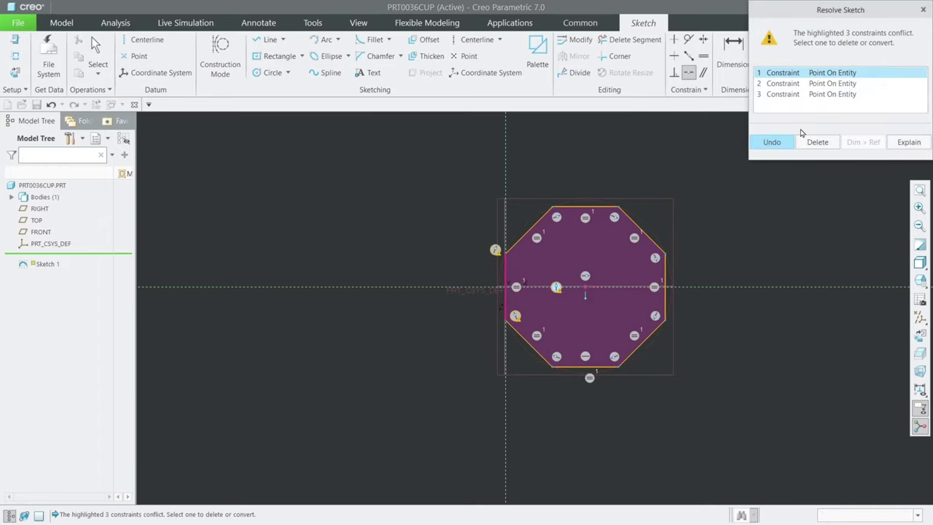
click(773, 142)
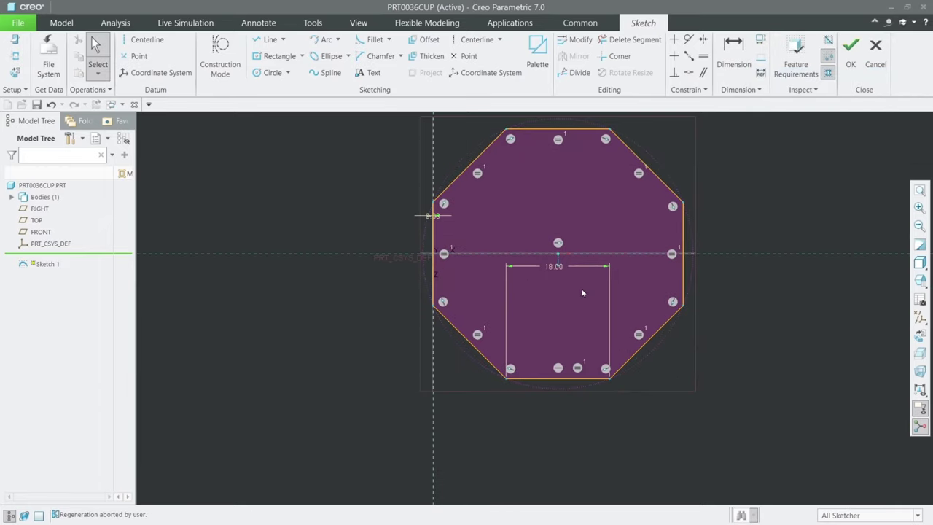
- Make the octagon centre coincident with the origin, delete the conflicting constraints, and finish the sketch
drag(566, 260, 672, 255)
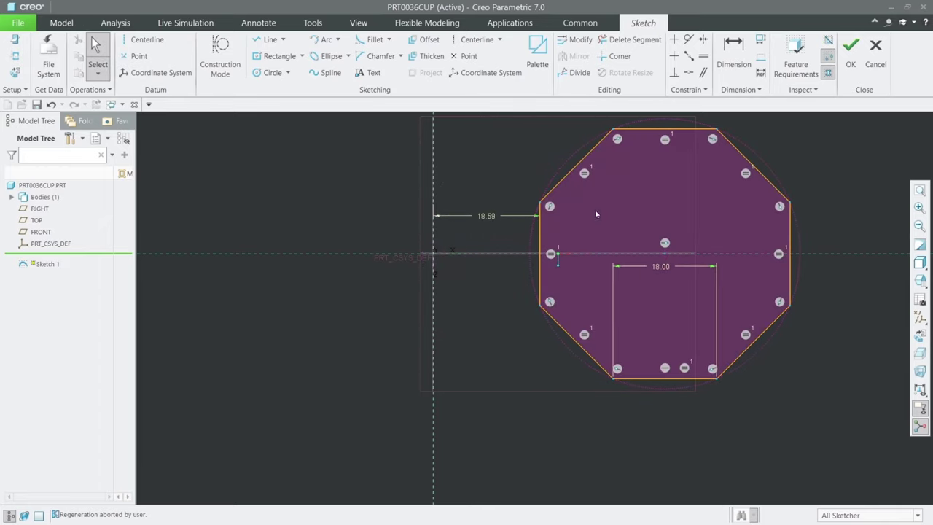
click(688, 73)
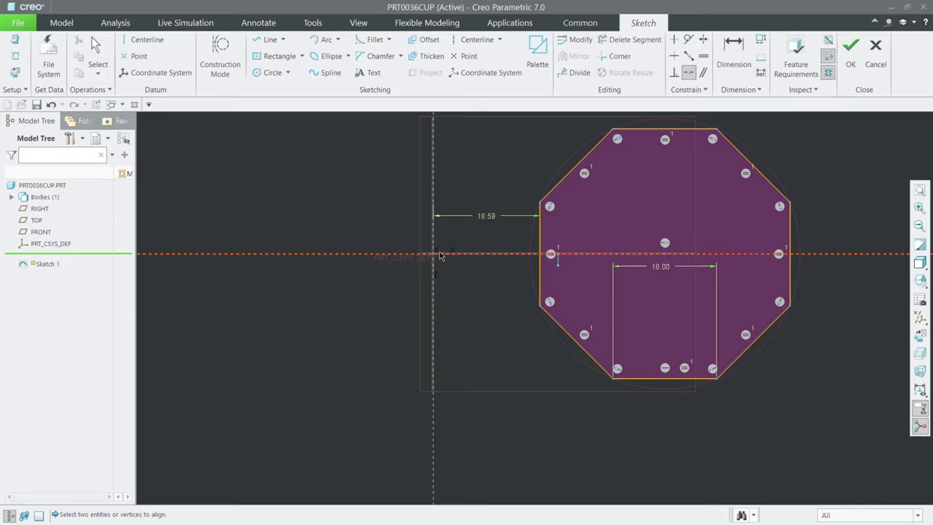
click(465, 56)
key(Escape)
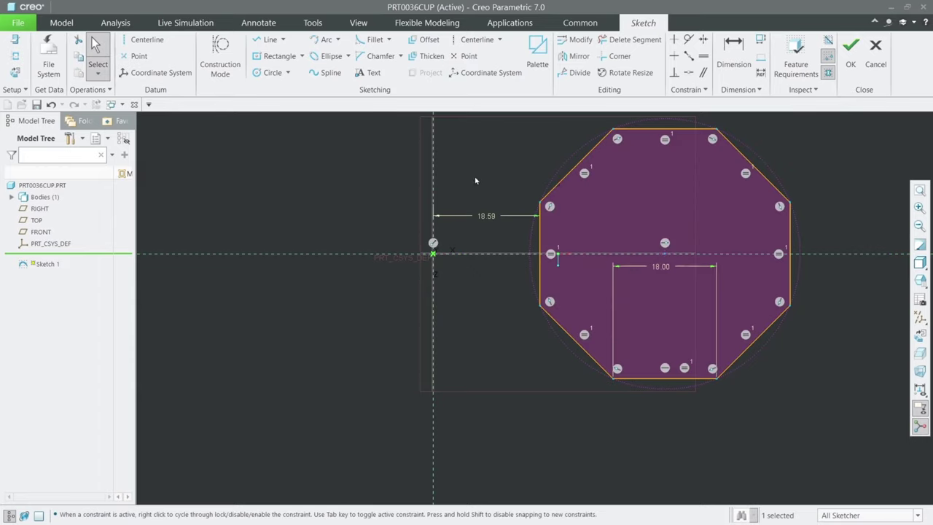
click(688, 73)
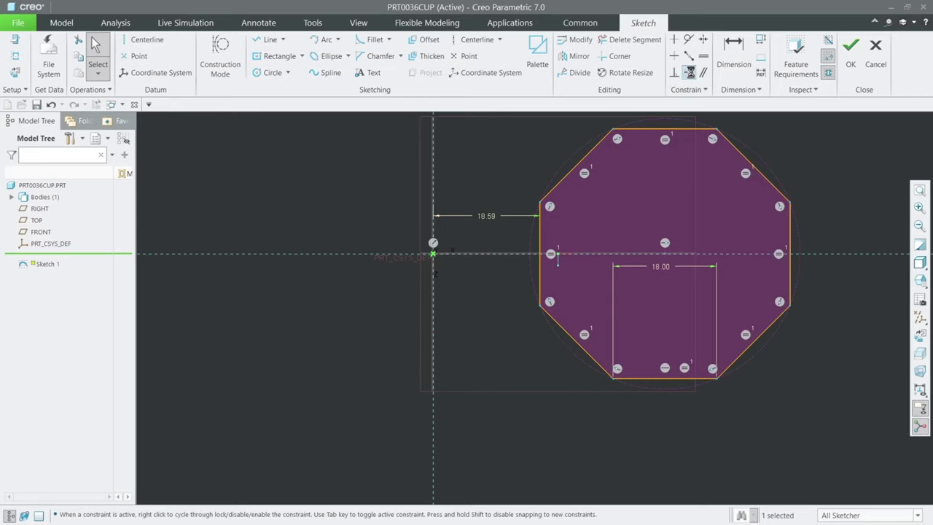
click(434, 255)
click(665, 254)
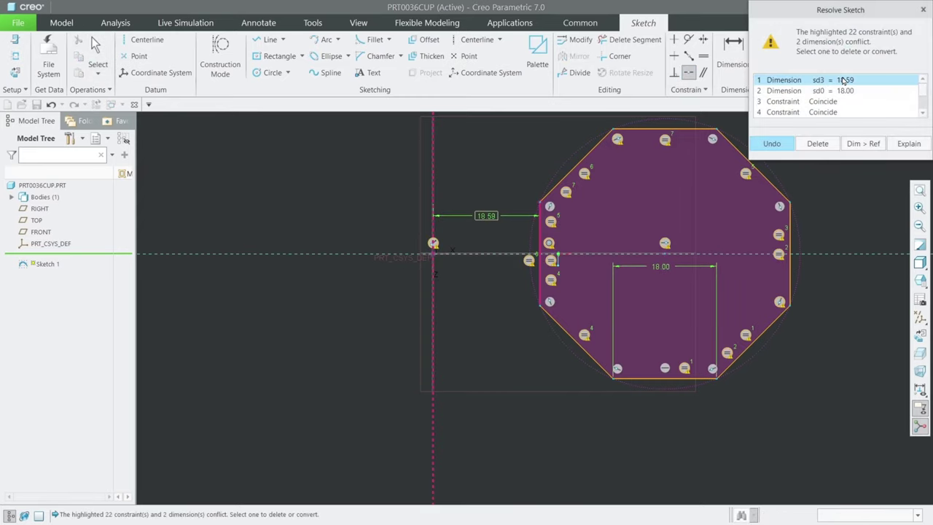
click(821, 144)
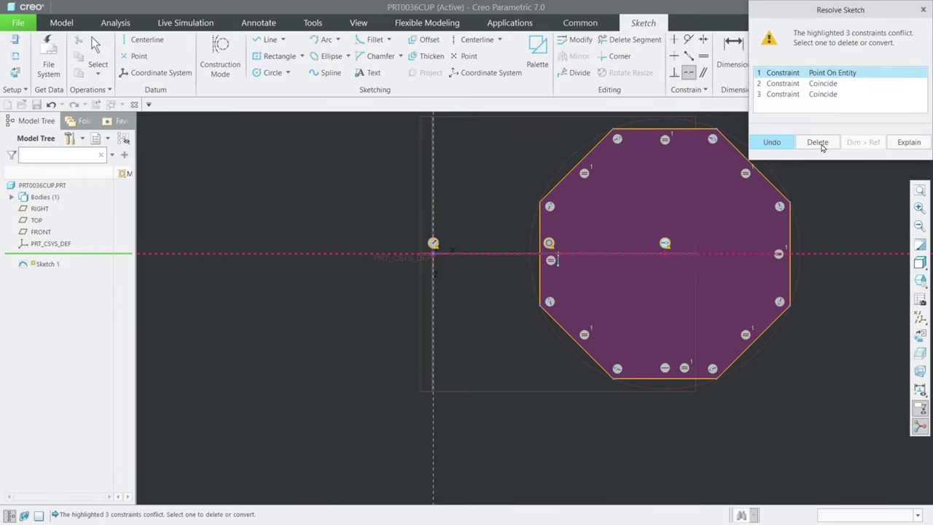
click(826, 143)
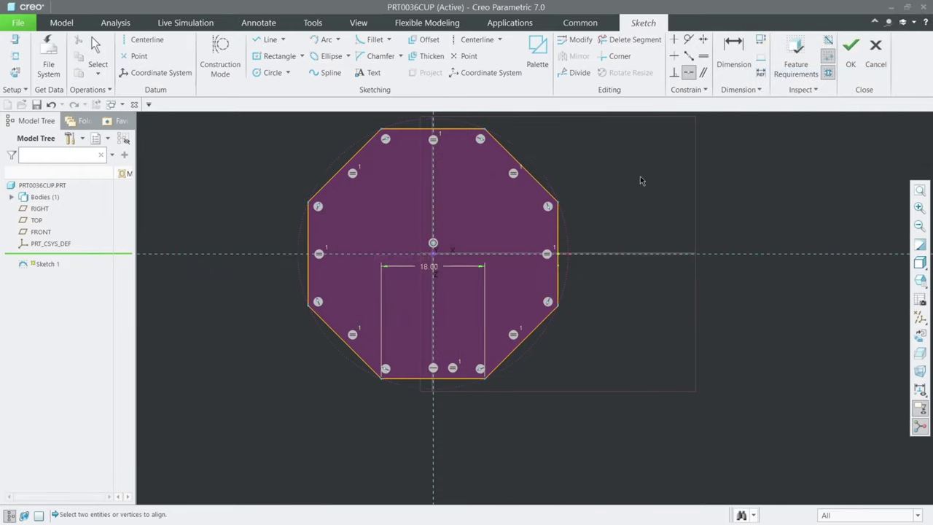
scroll(635, 233, up, 2)
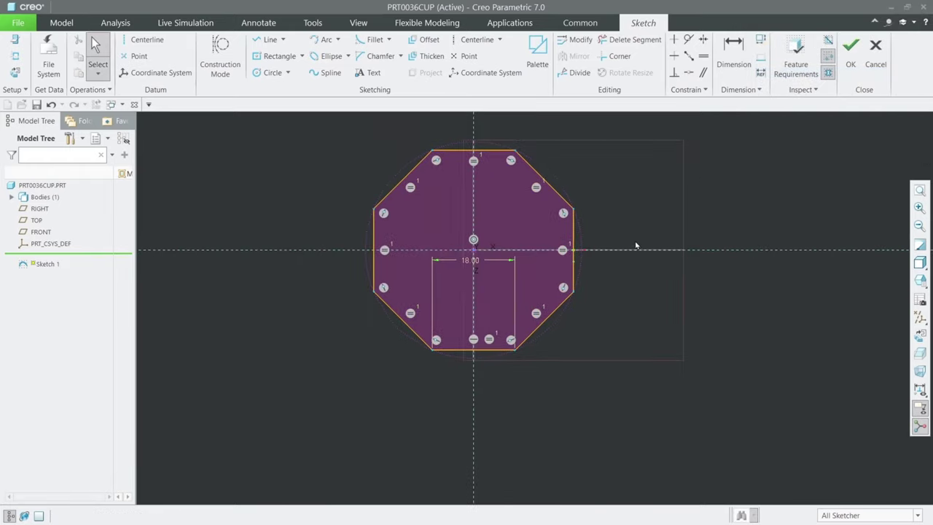
click(859, 64)
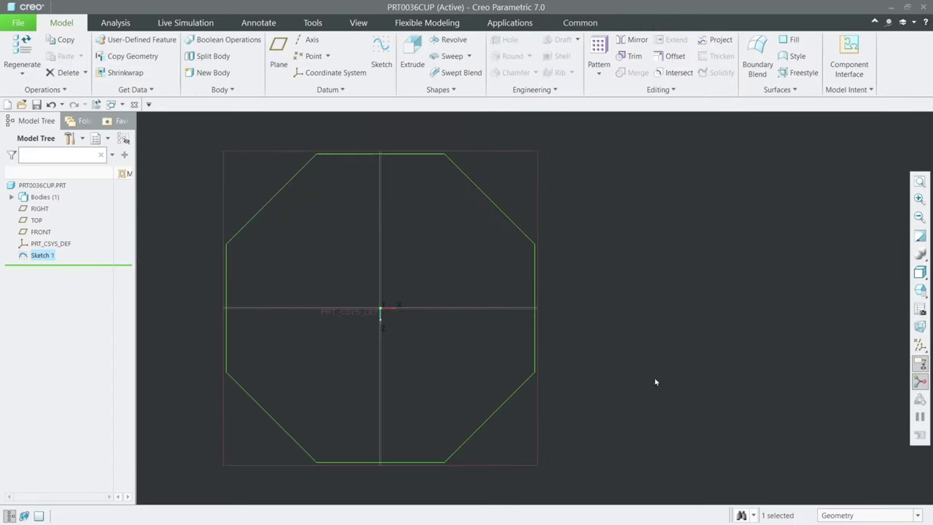
- Extrude the octagon sketch 45 deep into a solid prism
click(411, 66)
middle_drag(410, 256, 372, 165)
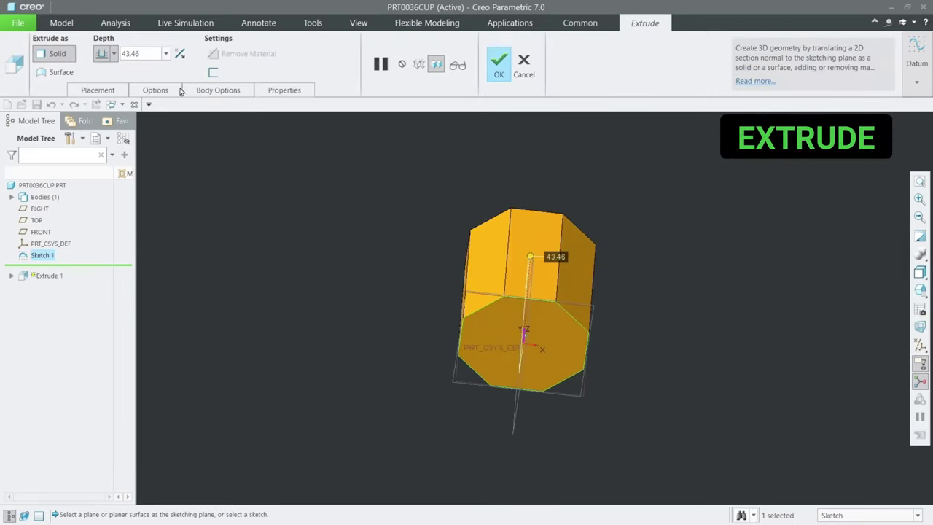
text(45)
key(Return)
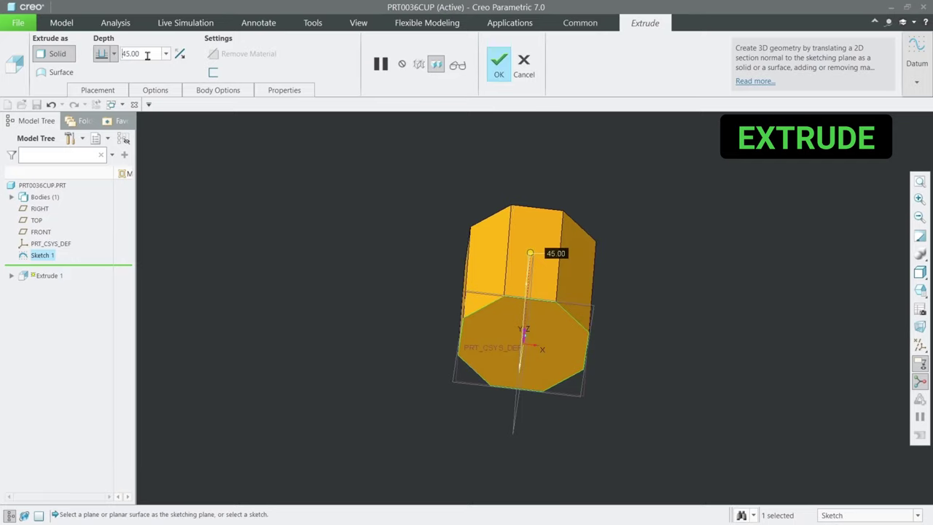
- Accept the octagonal extrusion and start a face-on sketch on the prism's top face
click(498, 62)
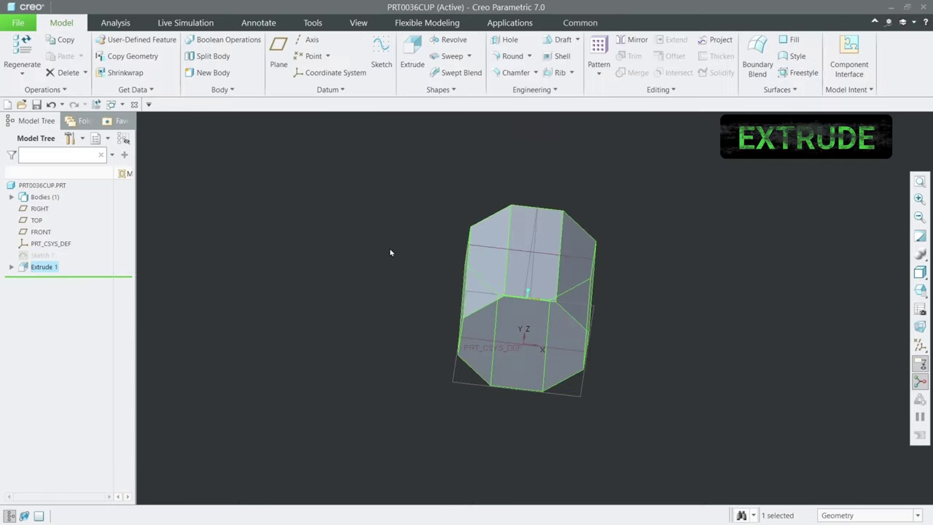
mouse_move(416, 396)
middle_down()
mouse_move(415, 327)
mouse_move(468, 308)
middle_up()
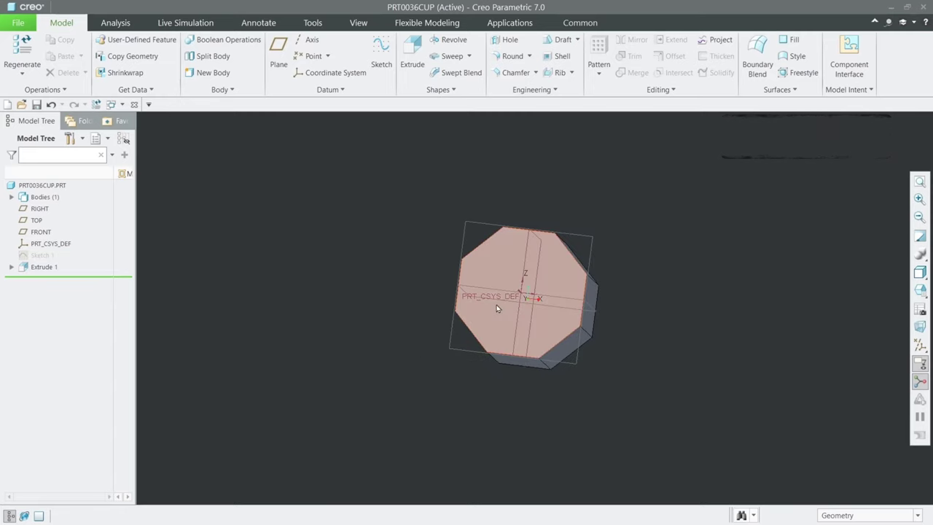
click(529, 245)
click(564, 215)
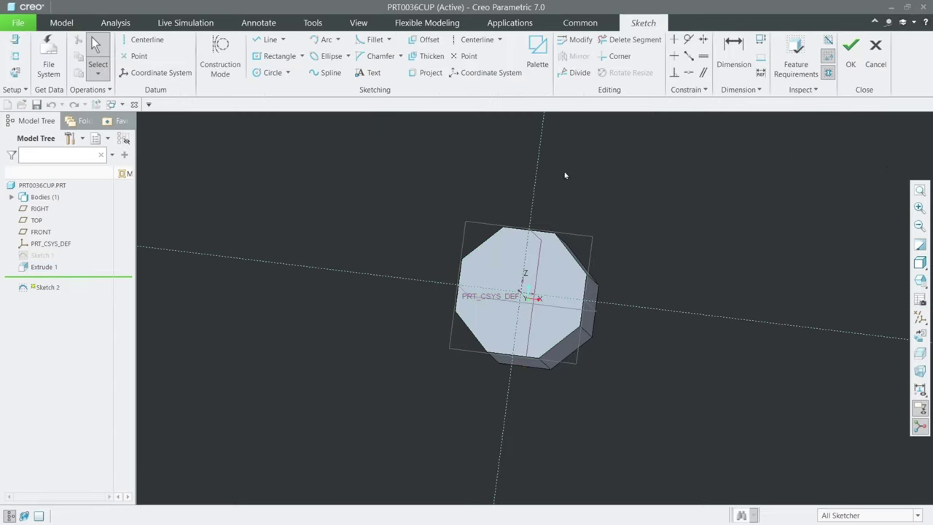
click(921, 341)
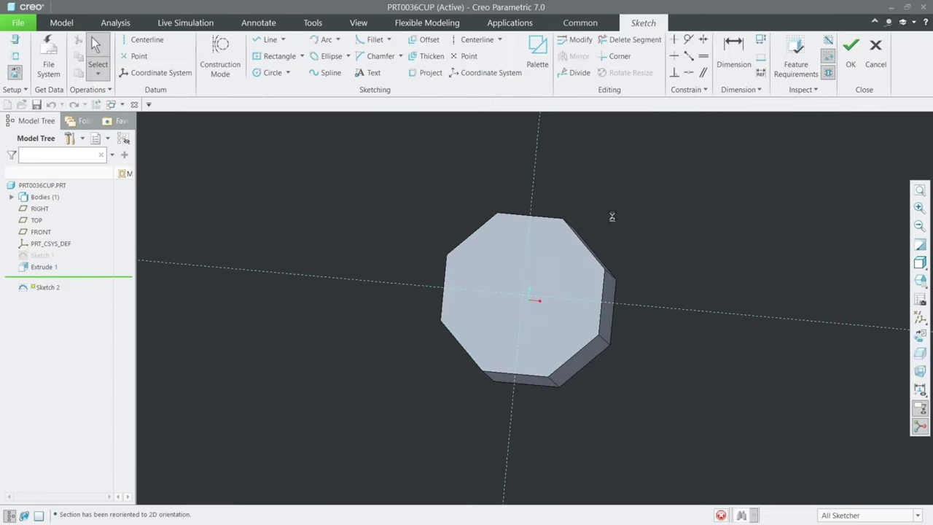
- Draw a circle centred on the origin and set its diameter to 38
click(260, 69)
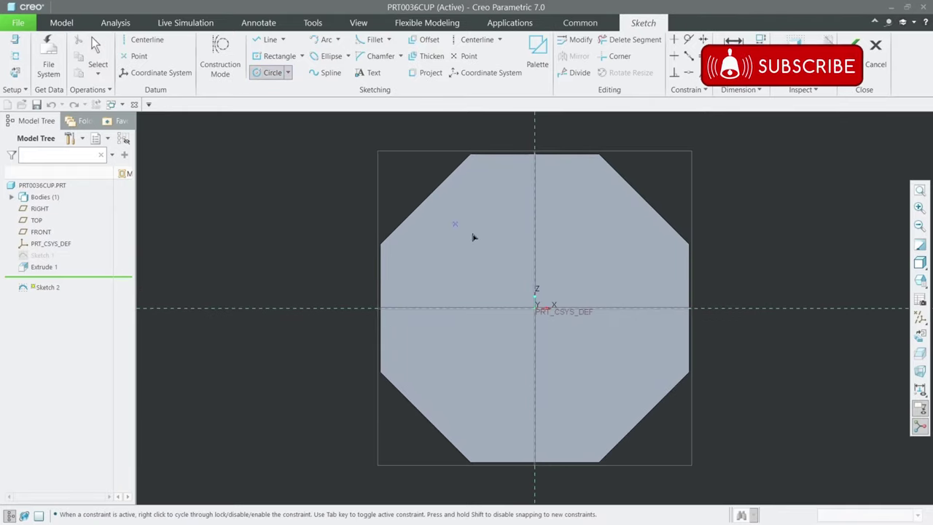
click(535, 307)
click(457, 211)
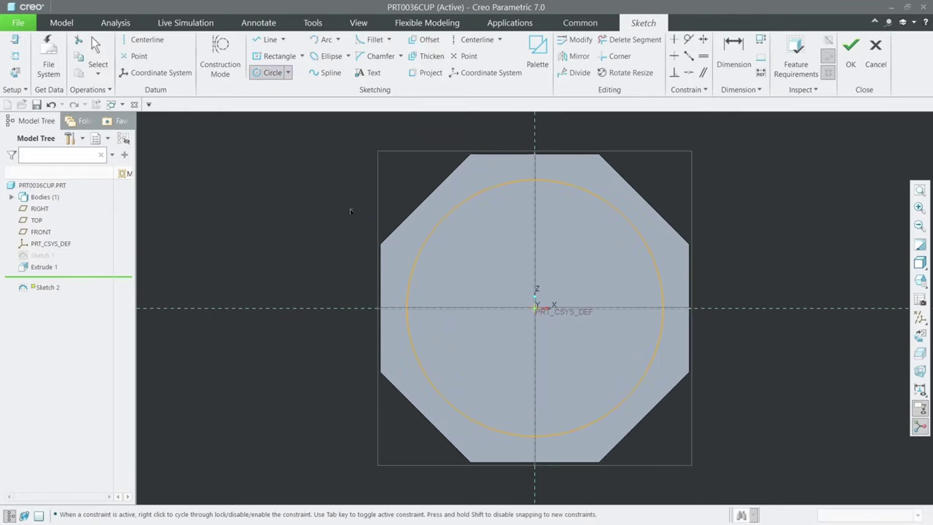
middle_click(325, 186)
drag(385, 188, 333, 199)
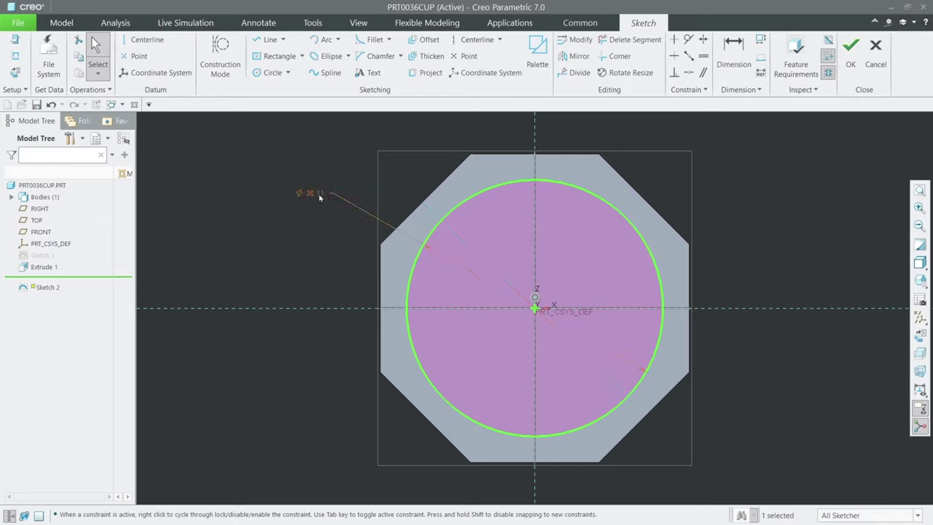
double_click(320, 194)
text(37)
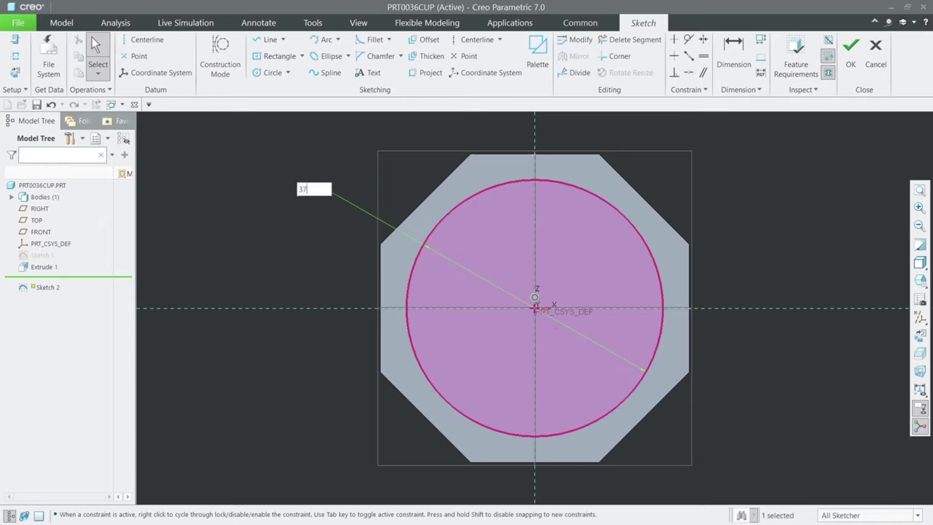
key(Return)
double_click(315, 193)
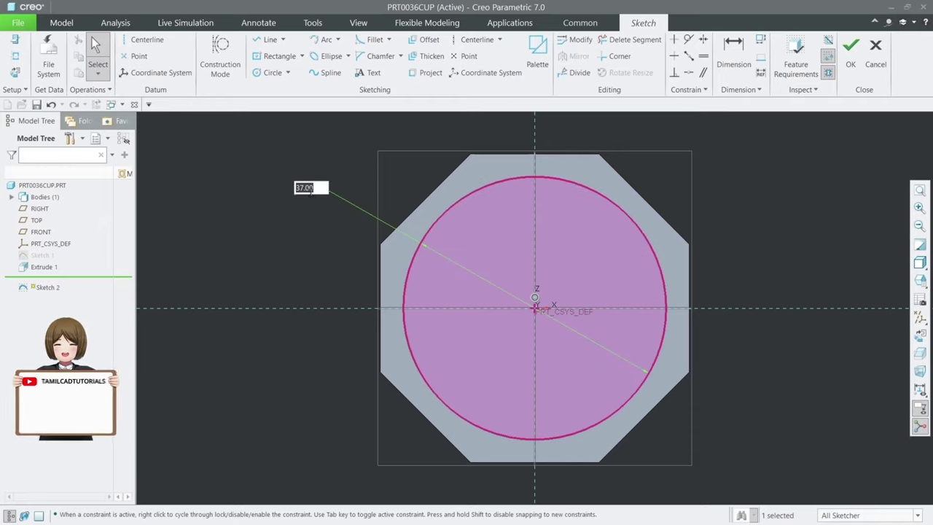
text(38)
key(Return)
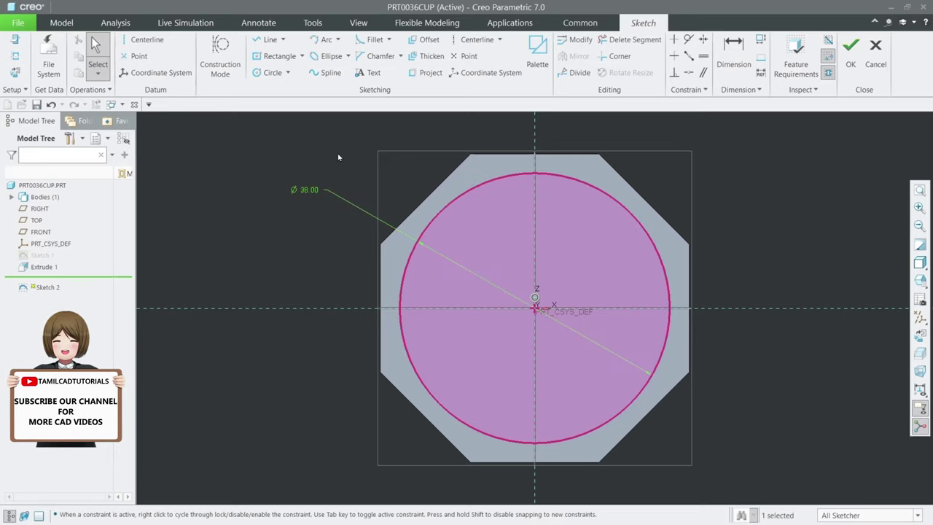
click(467, 220)
- Extrude the circle as a 2-deep material-removing cut into the part
click(851, 52)
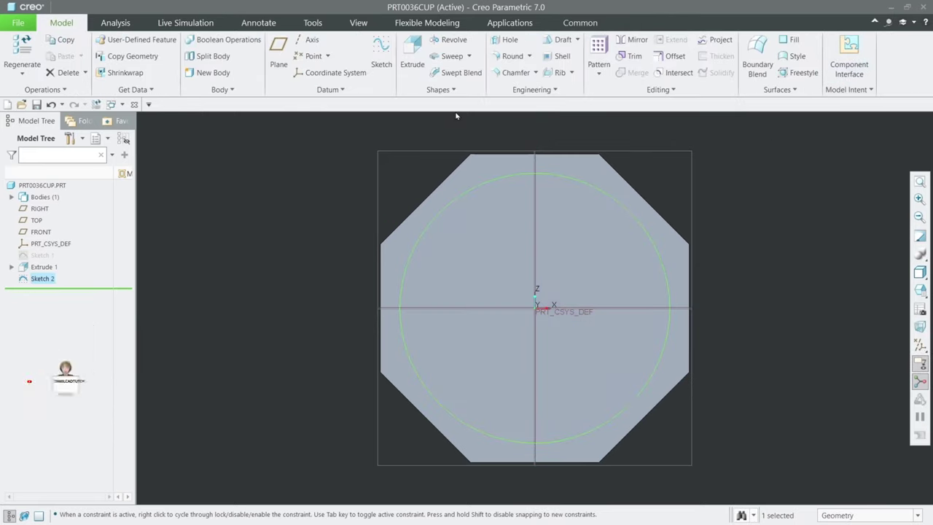
click(412, 52)
text(2)
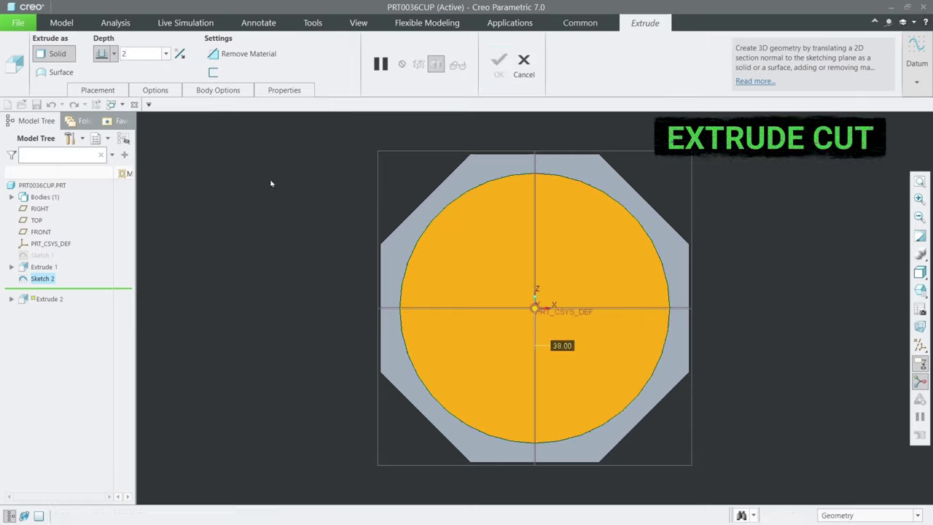
key(Return)
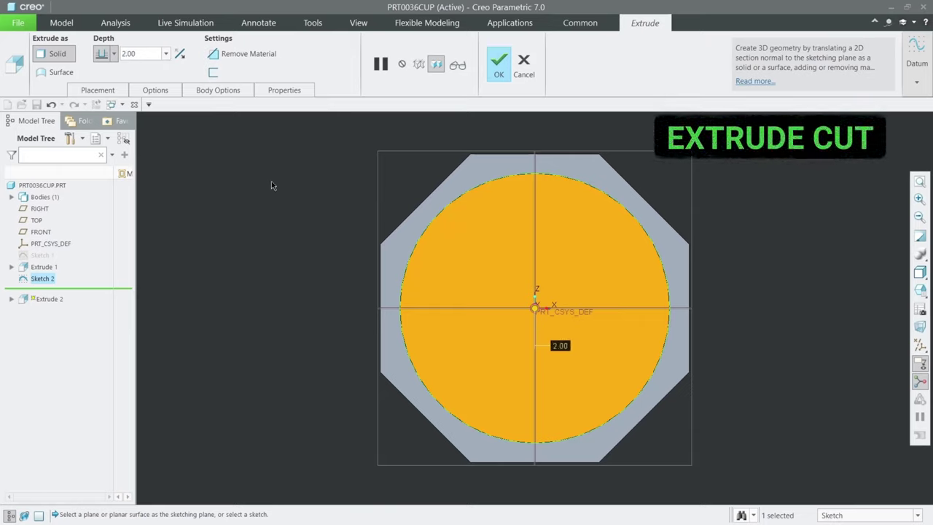
click(232, 59)
key(ctrl+d)
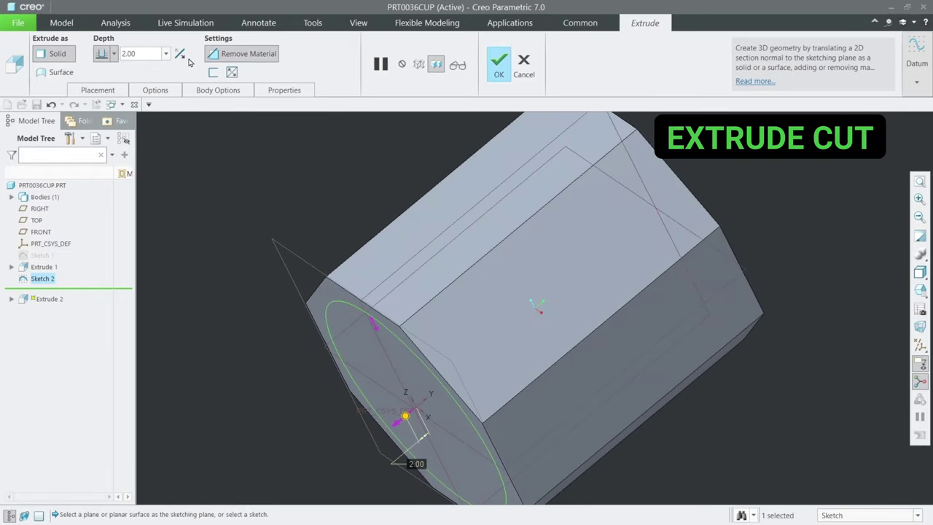
click(499, 65)
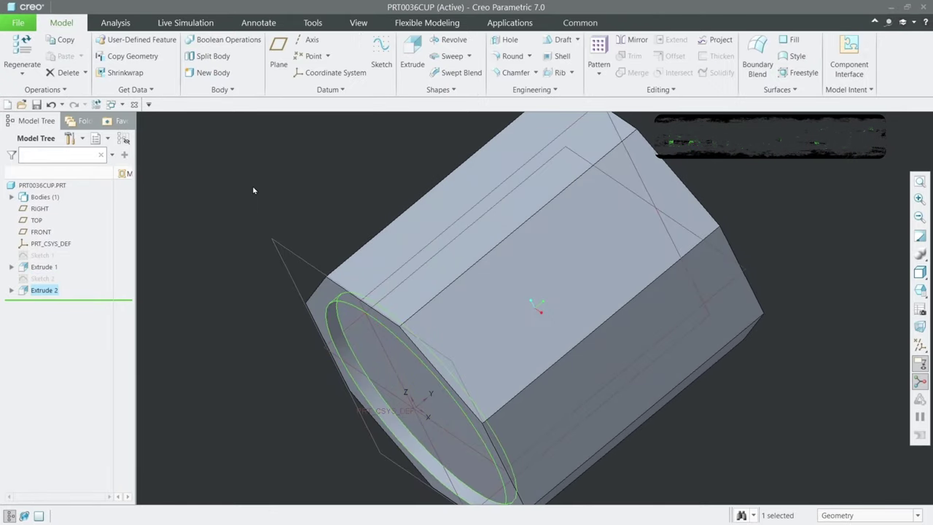
- Round the circular rim edge with a 0.50 radius
click(252, 191)
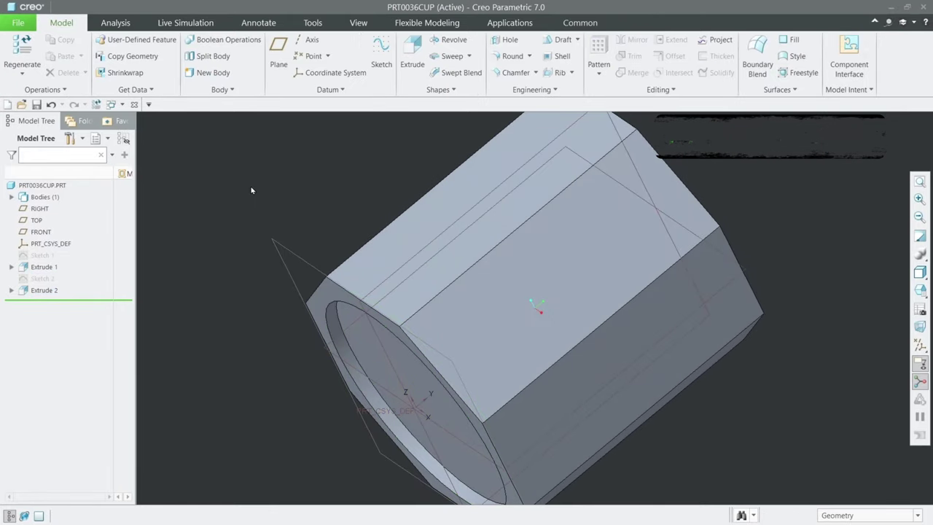
click(508, 57)
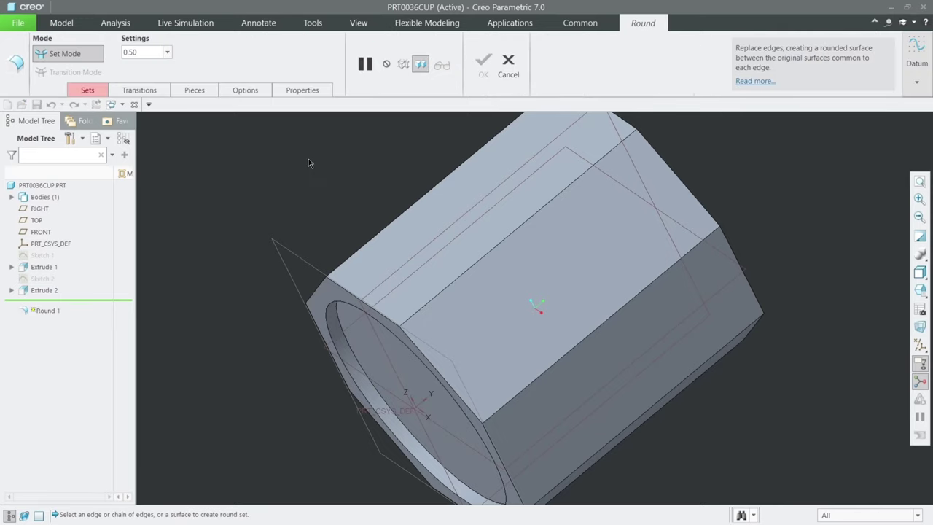
click(338, 316)
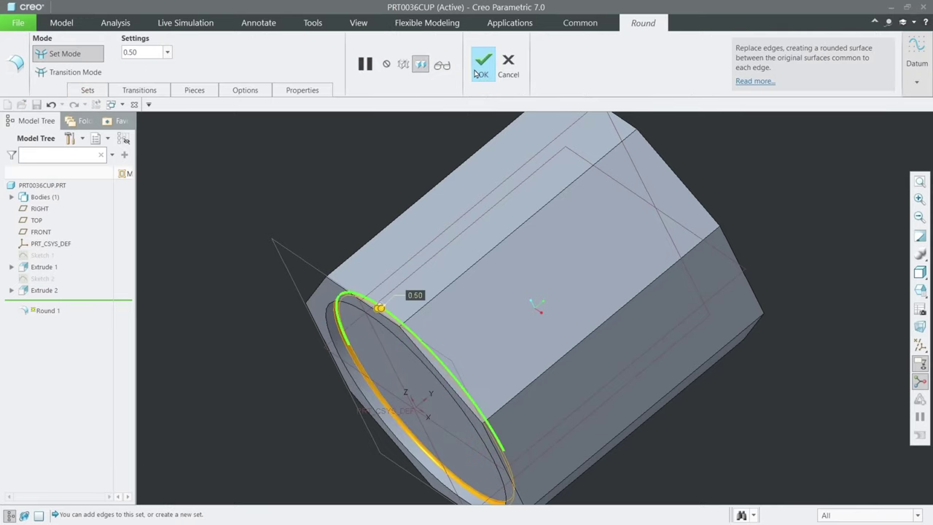
click(481, 64)
key(ctrl+d)
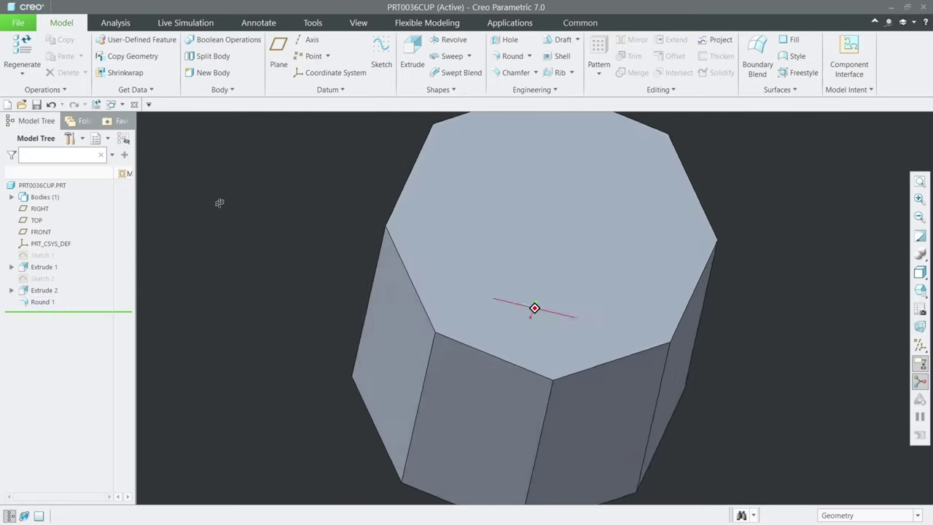
- On the octagonal top face, sketch a 38.00-diameter circle centred on the origin and finish the sketch
click(487, 156)
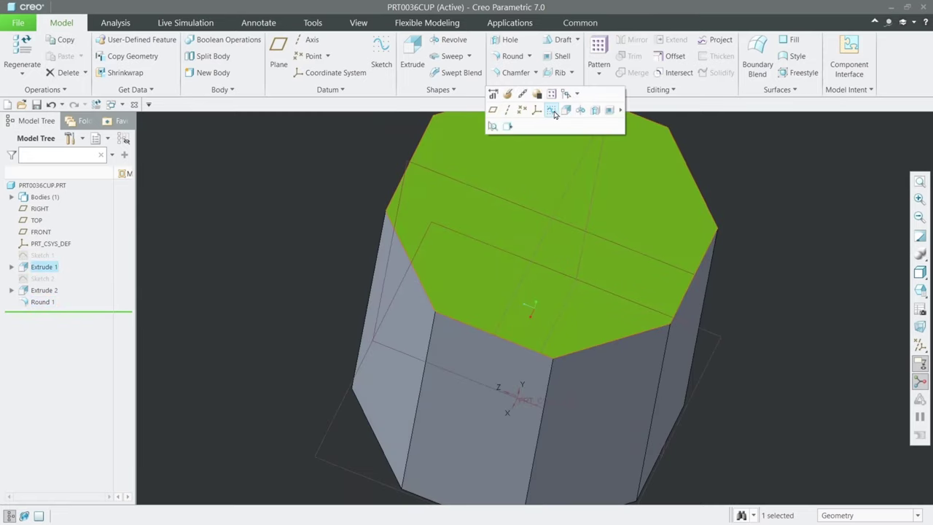
click(551, 110)
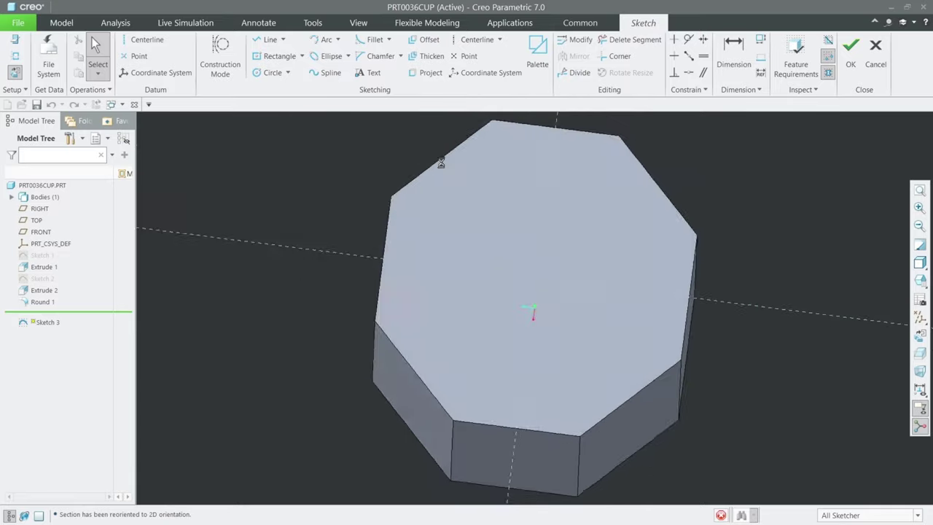
click(273, 72)
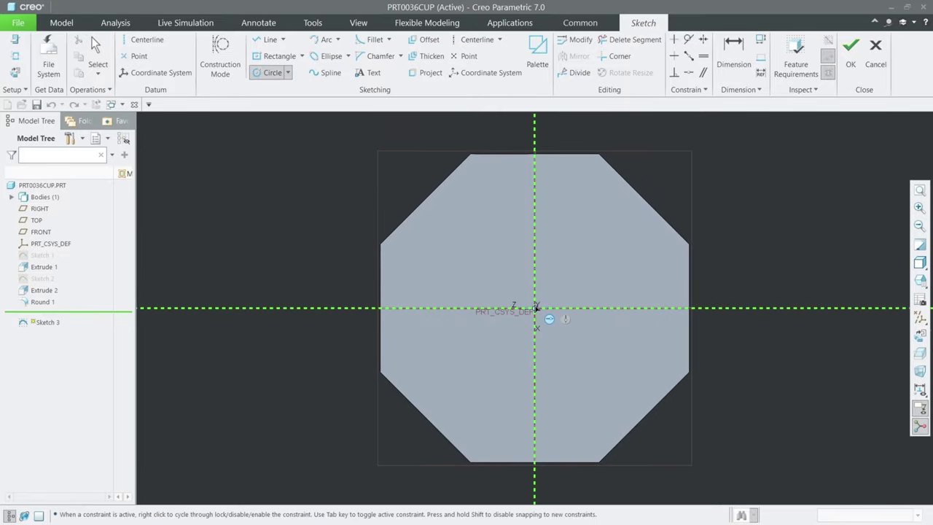
click(448, 198)
middle_click(333, 160)
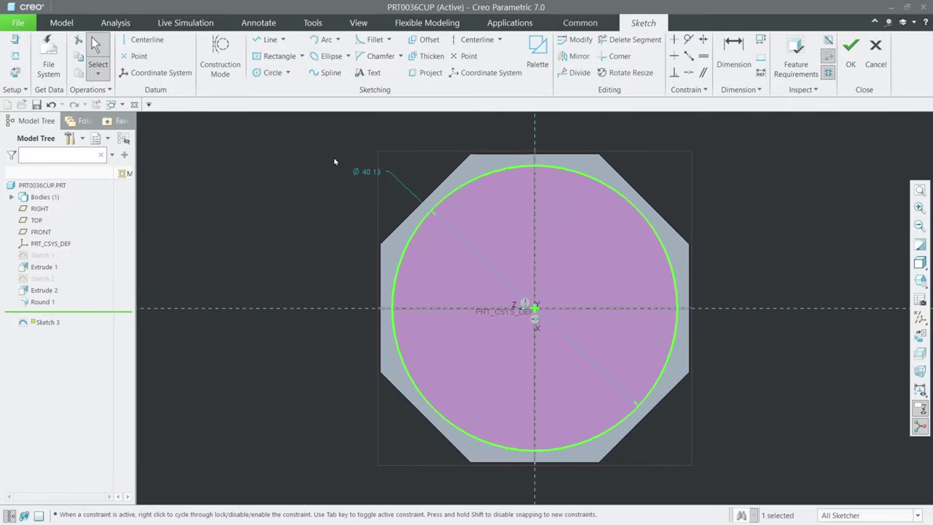
double_click(366, 174)
text(38)
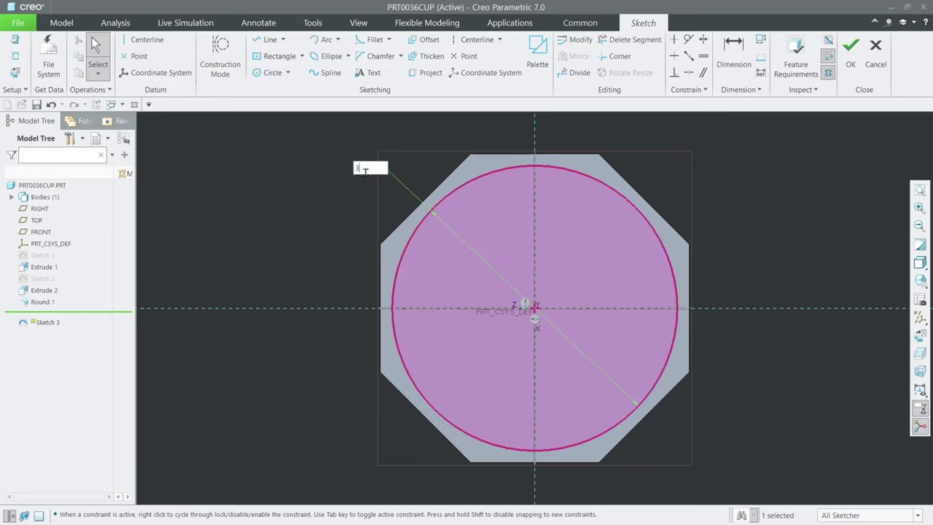
key(Return)
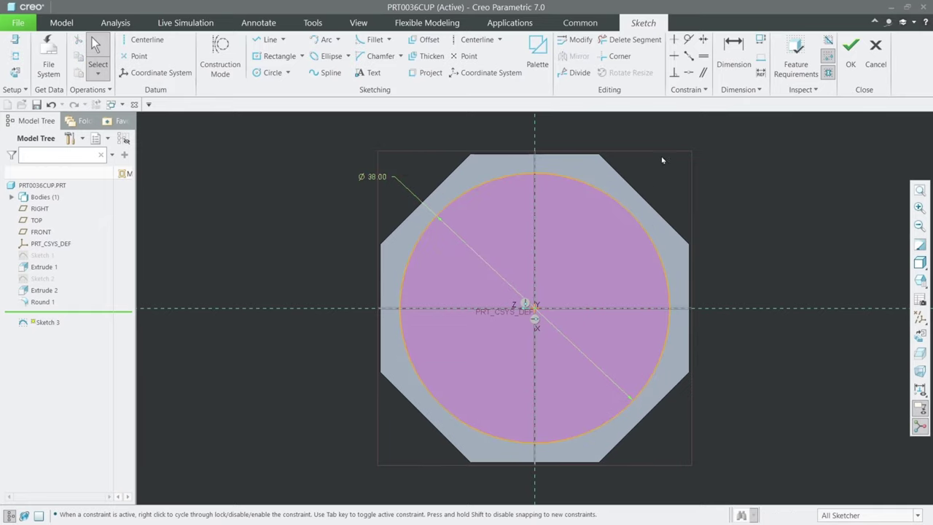
click(851, 51)
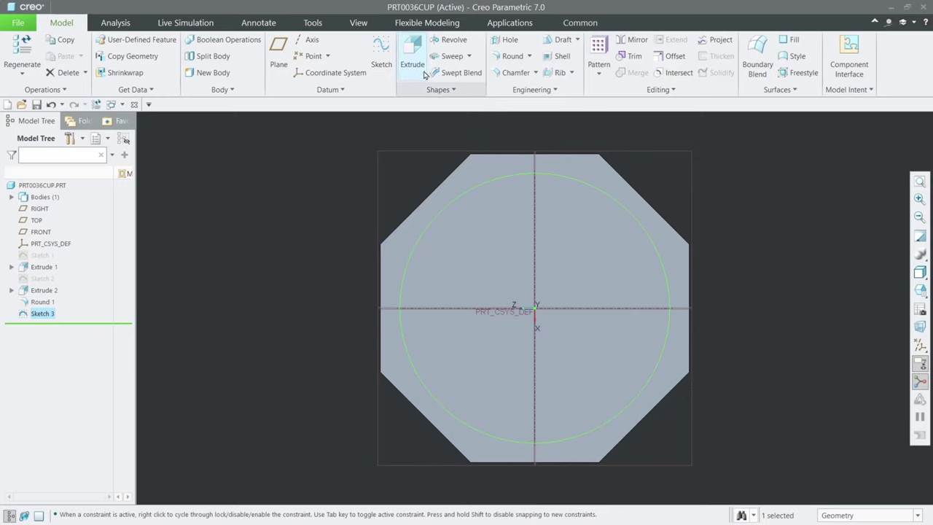
- Extrude Sketch 3's circle as a 42-deep material-removing cut, creating Extrude 3
click(412, 52)
scroll(339, 175, down, 5)
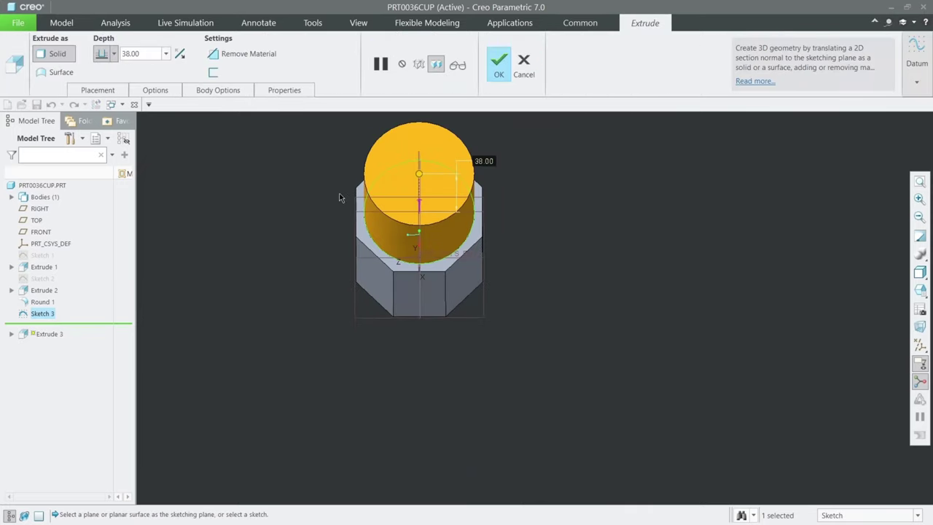
middle_drag(339, 197, 340, 194)
double_click(160, 57)
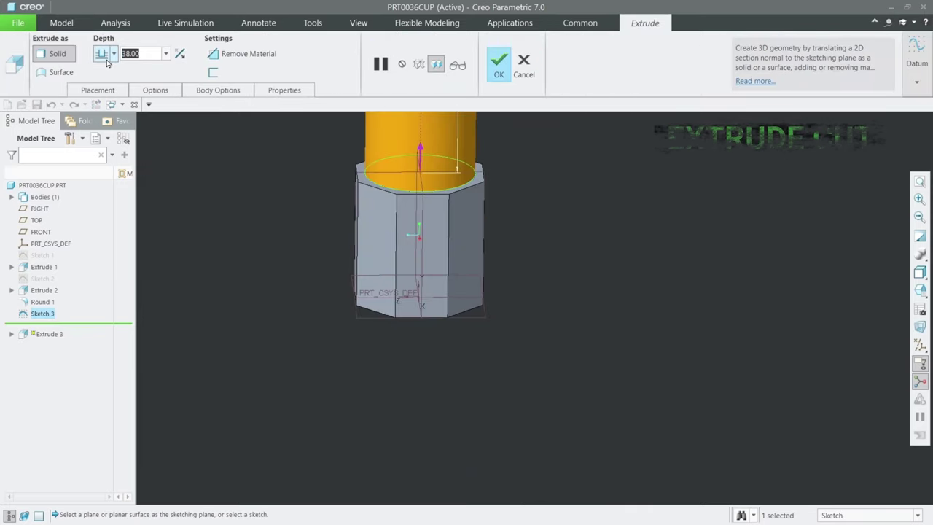
text(42)
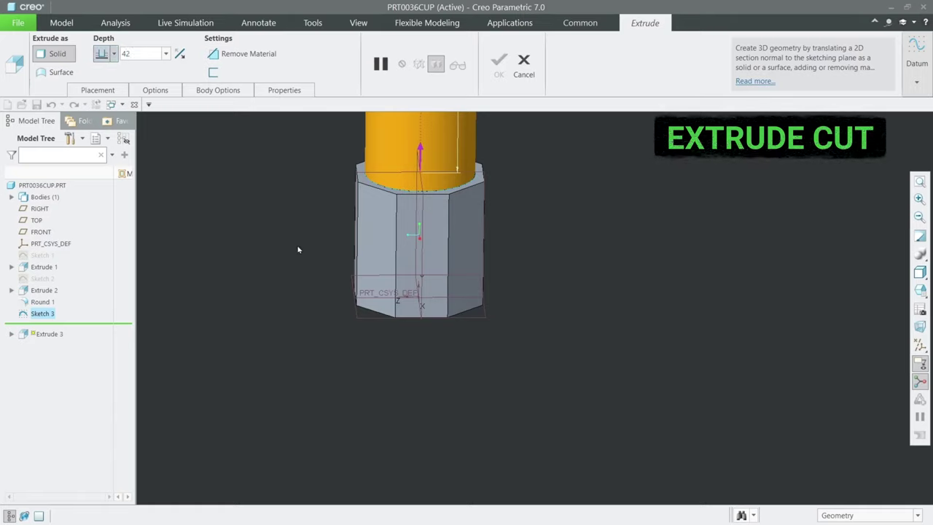
key(Return)
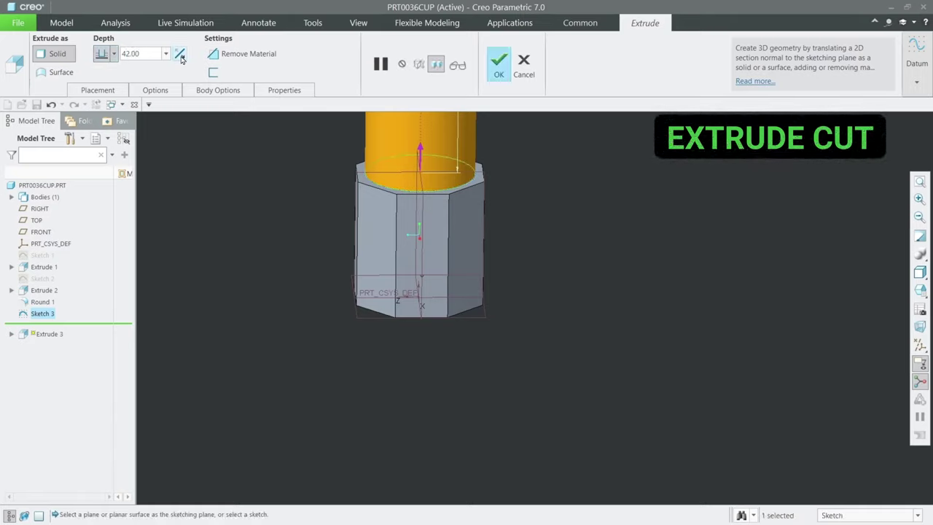
click(182, 59)
mouse_move(318, 204)
middle_down()
mouse_move(318, 167)
mouse_move(342, 241)
middle_up()
scroll(408, 291, up, 3)
scroll(410, 282, up, 2)
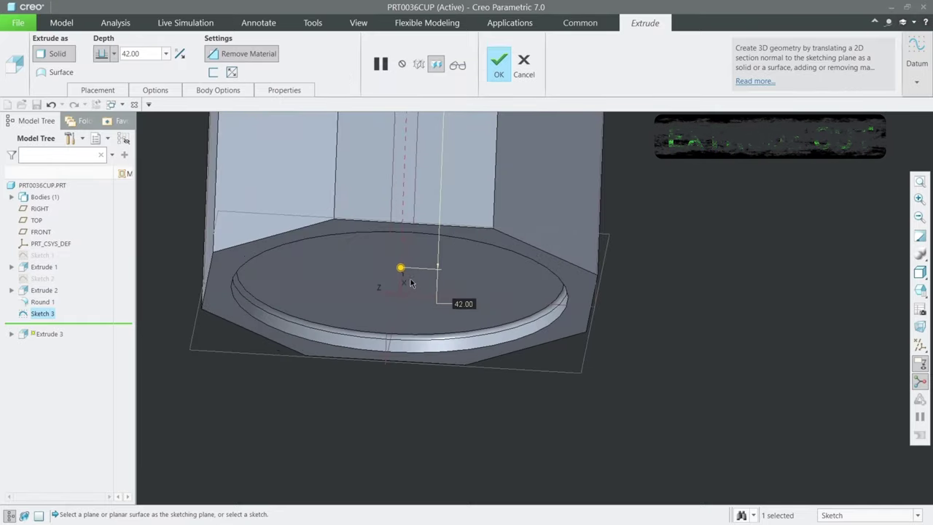
mouse_move(410, 282)
middle_down()
mouse_move(448, 243)
mouse_move(427, 316)
middle_up()
click(500, 76)
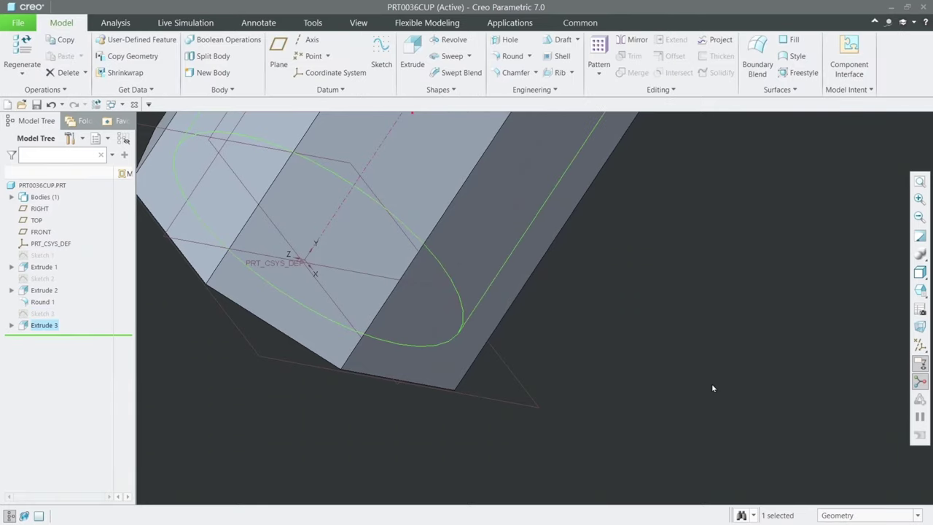
scroll(673, 423, down, 3)
scroll(678, 395, down, 3)
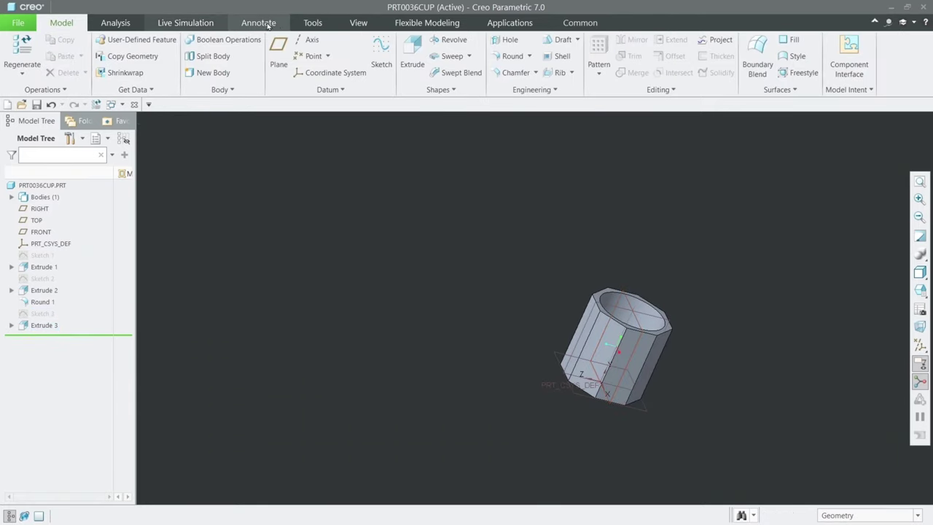
click(357, 23)
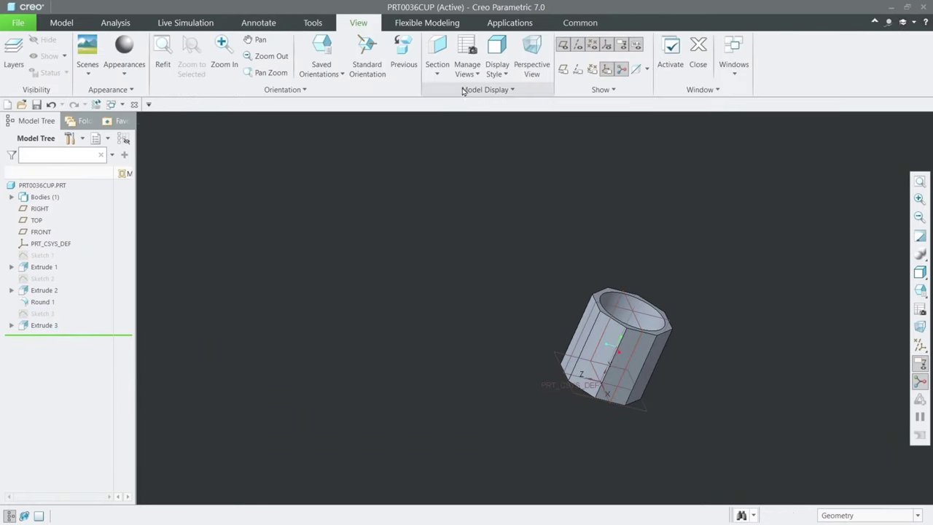
click(437, 51)
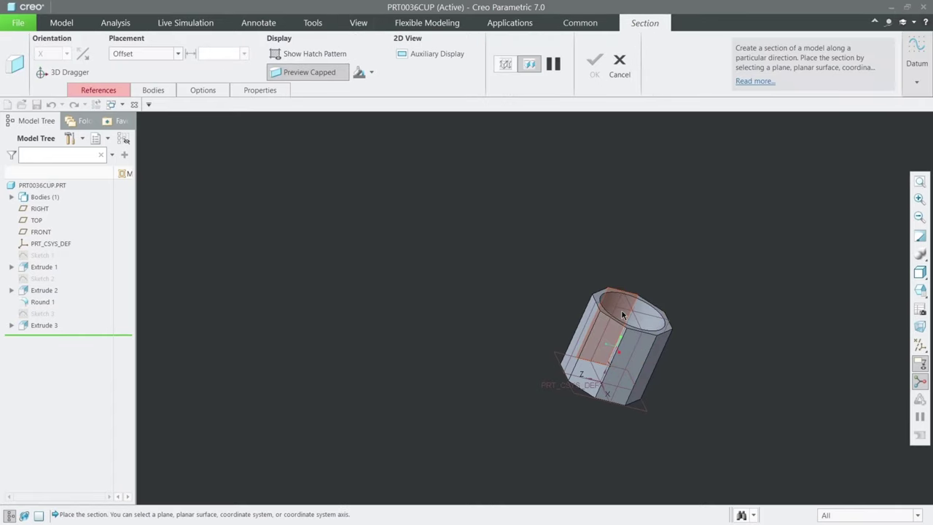
scroll(742, 408, down, 2)
scroll(742, 407, down, 2)
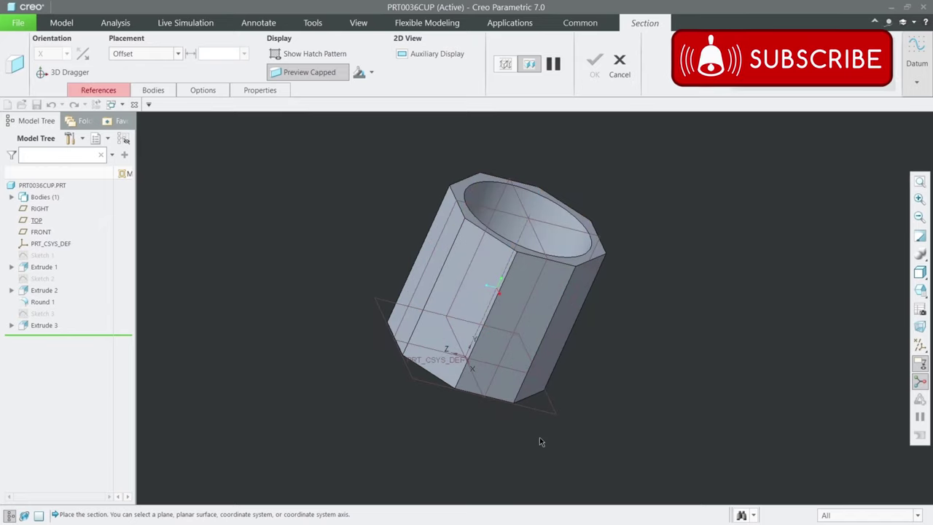
click(99, 90)
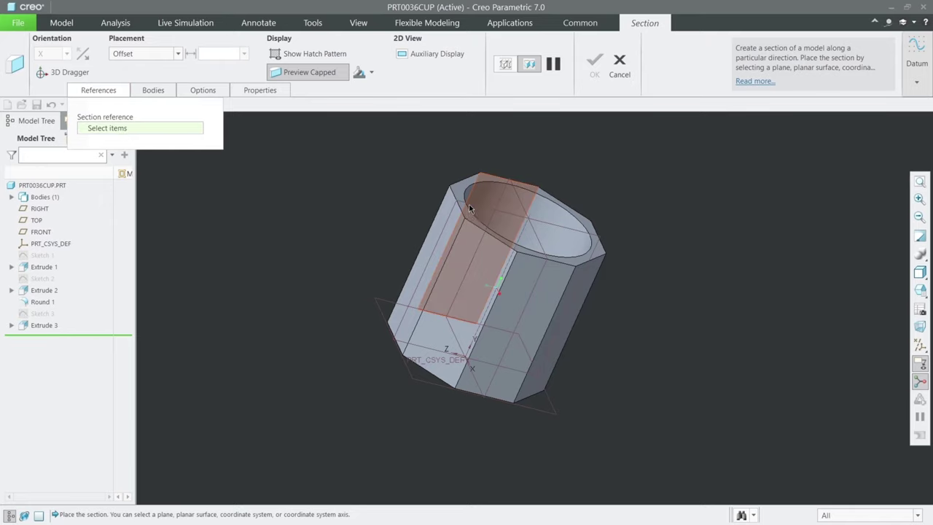
click(620, 69)
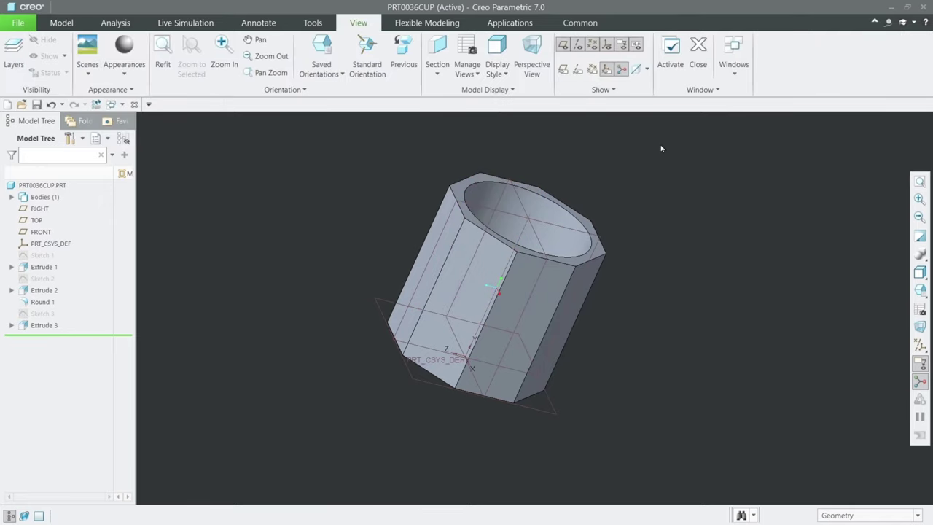
click(548, 228)
click(437, 55)
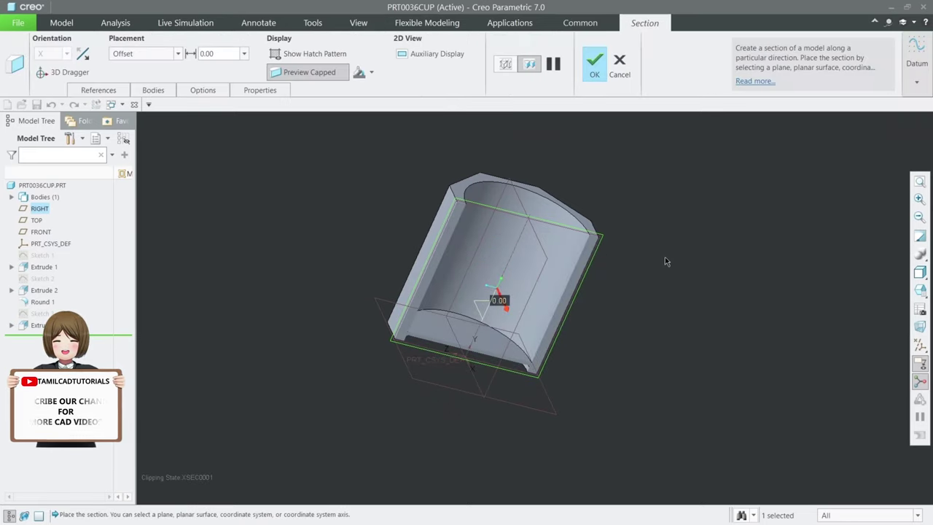
mouse_move(664, 261)
middle_down()
mouse_move(666, 209)
mouse_move(625, 398)
middle_up()
scroll(489, 339, up, 3)
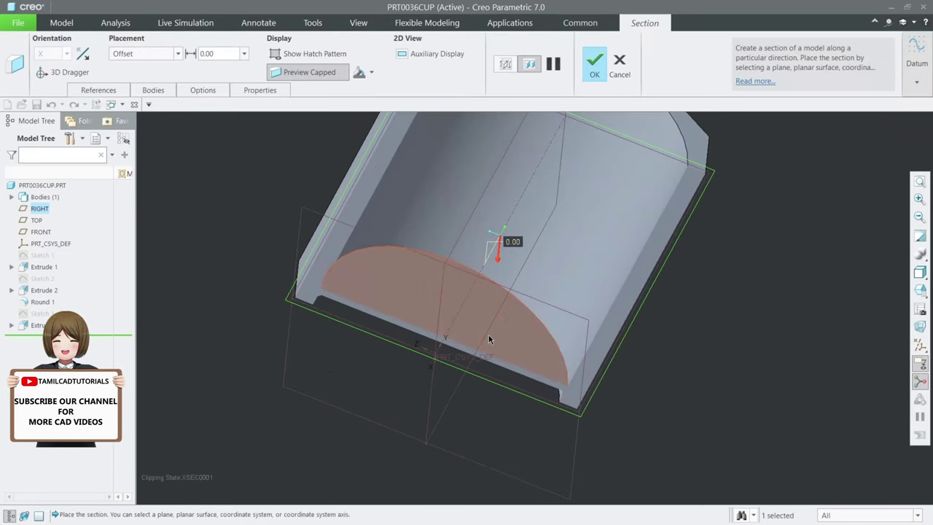
scroll(490, 339, down, 3)
click(619, 64)
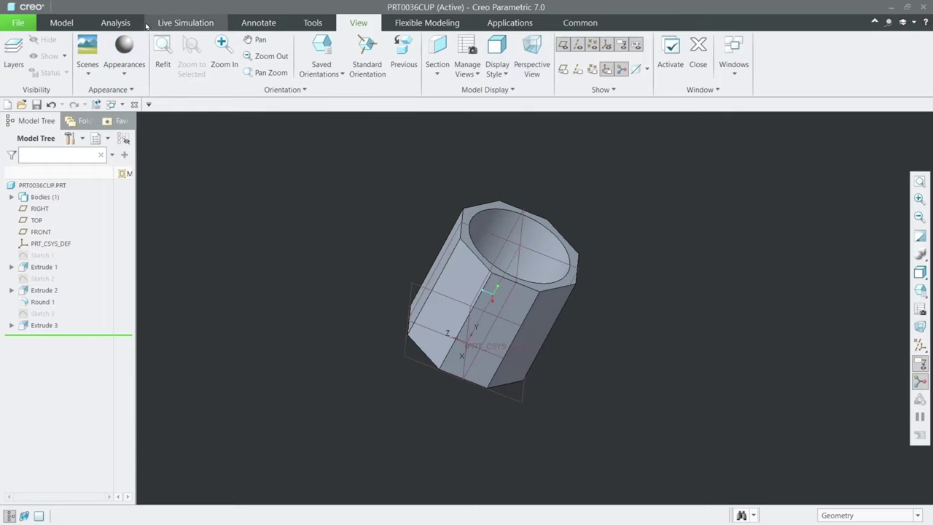
click(75, 20)
mouse_move(344, 260)
middle_down()
mouse_move(319, 229)
mouse_move(371, 216)
mouse_move(350, 259)
mouse_move(331, 229)
mouse_move(343, 256)
middle_up()
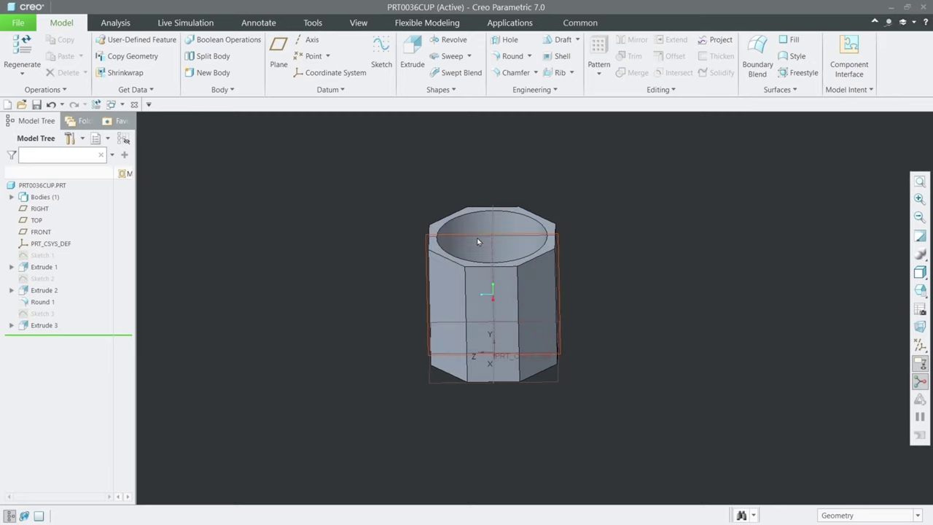
click(499, 218)
click(484, 186)
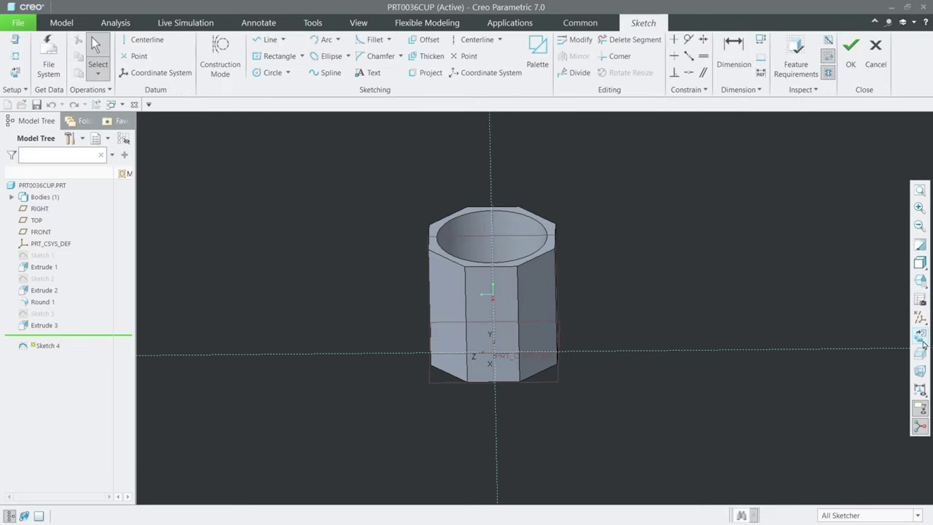
- Draw a 127.00° slanted line from the cup's right edge, joined by a tangent R 10.04 arc back to it
click(920, 333)
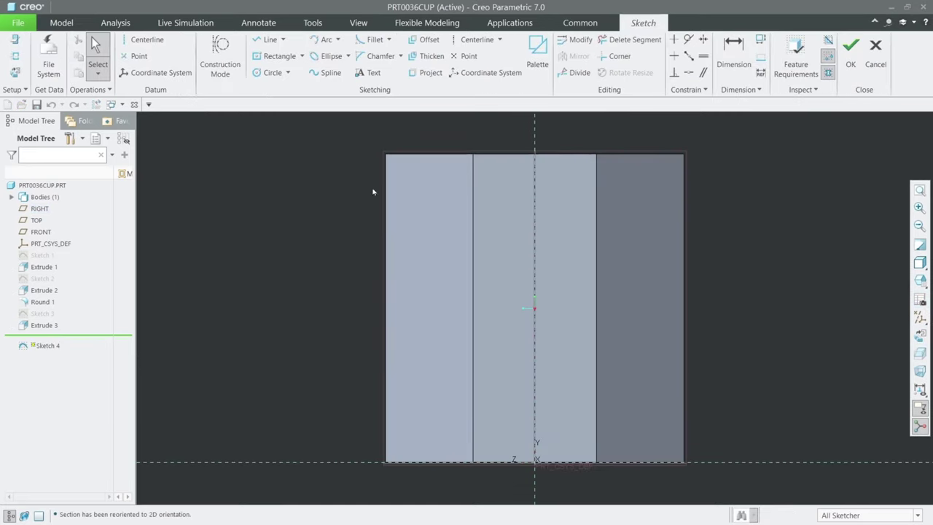
click(268, 44)
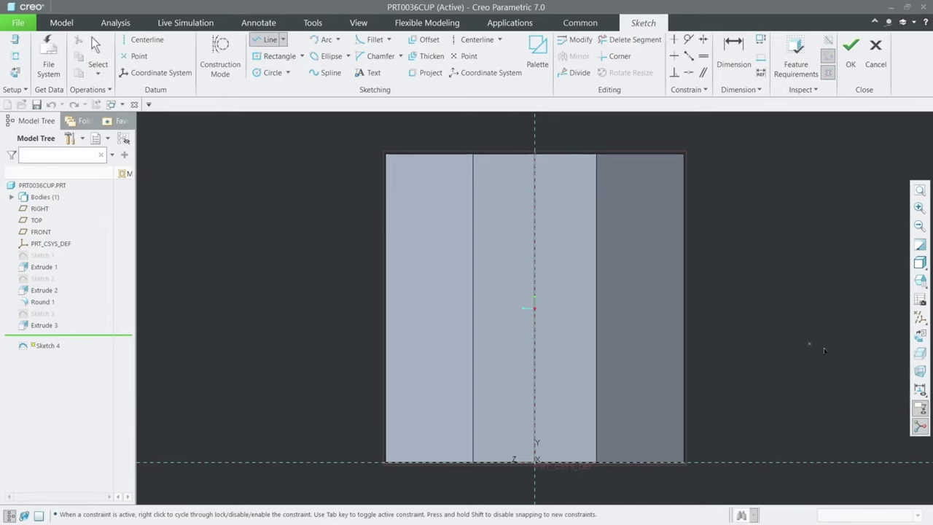
click(685, 377)
middle_click(777, 275)
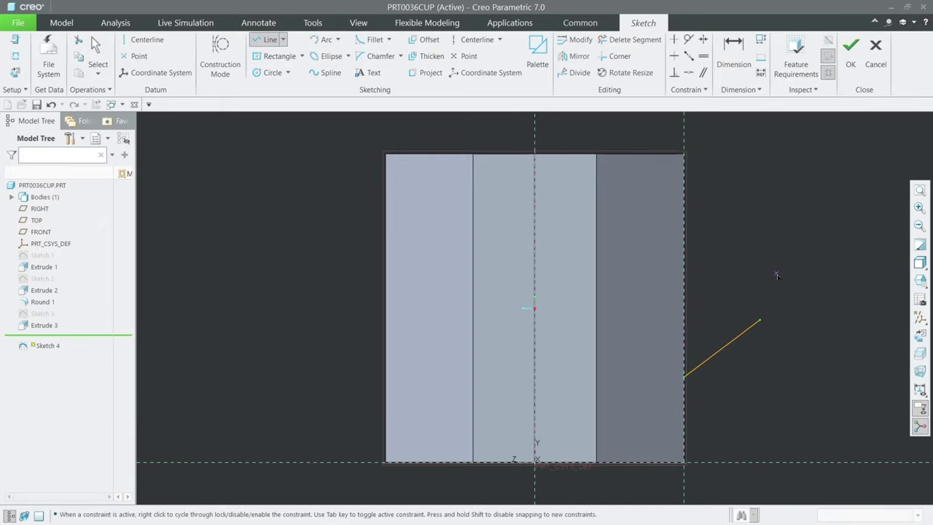
click(326, 41)
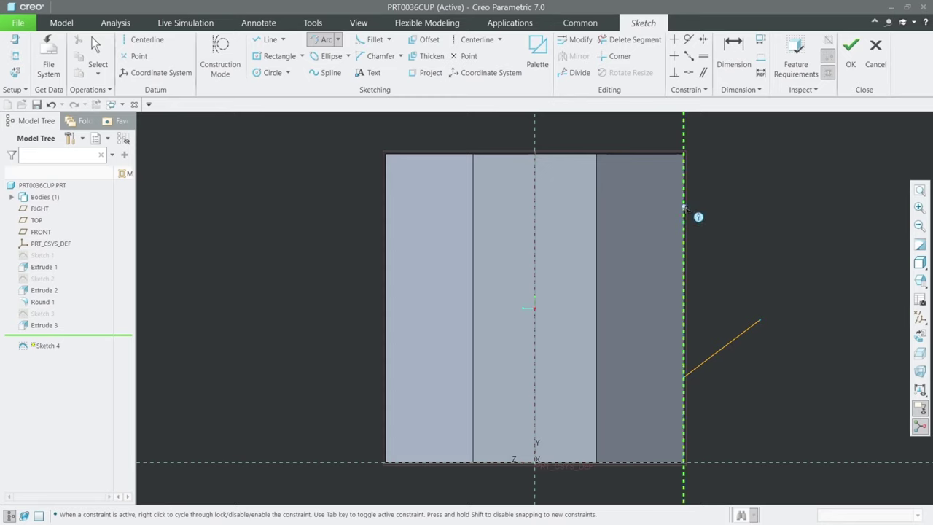
click(760, 321)
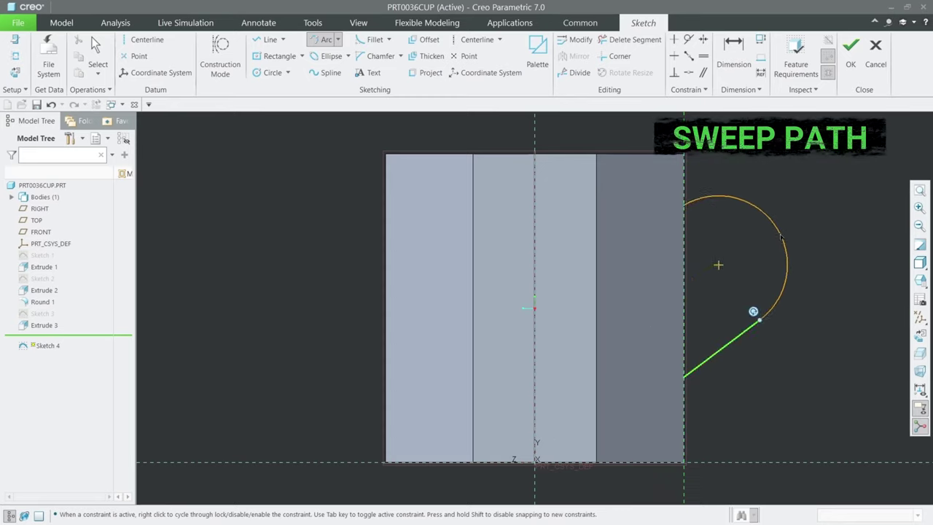
click(784, 230)
middle_click(785, 188)
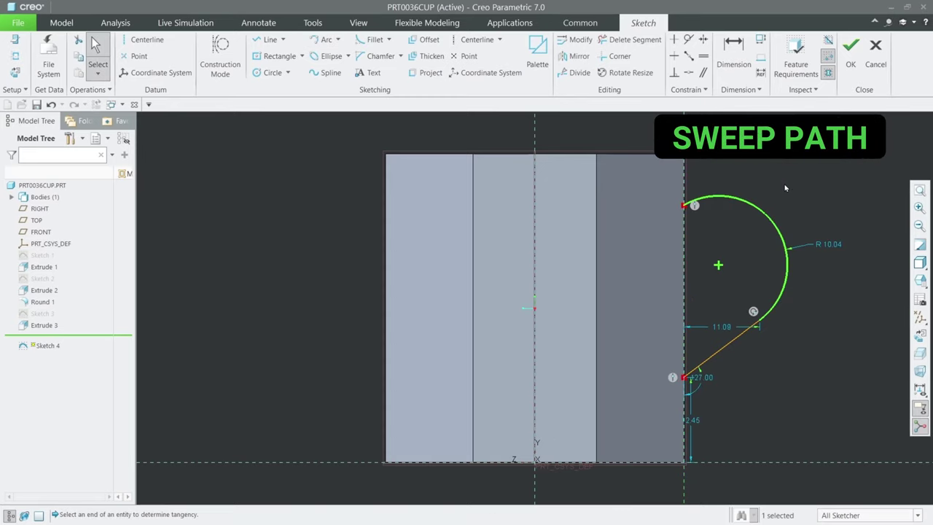
double_click(708, 382)
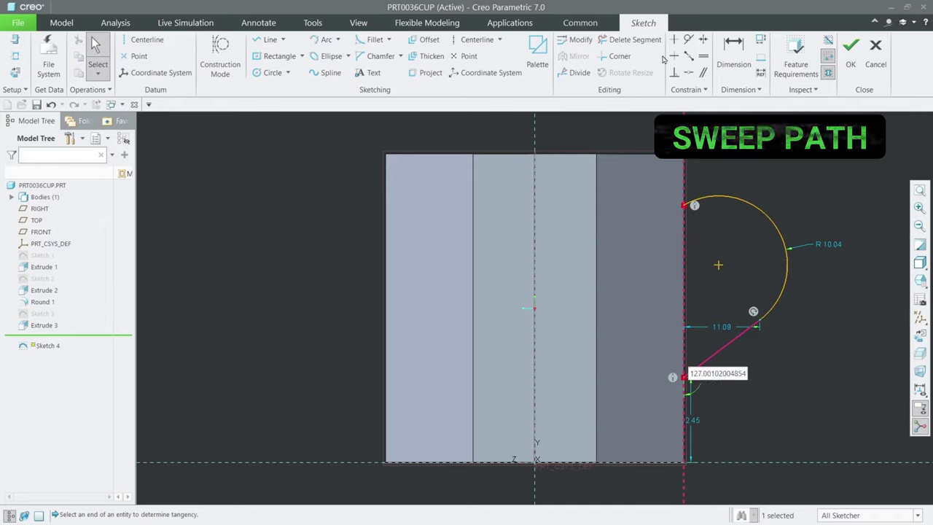
click(733, 51)
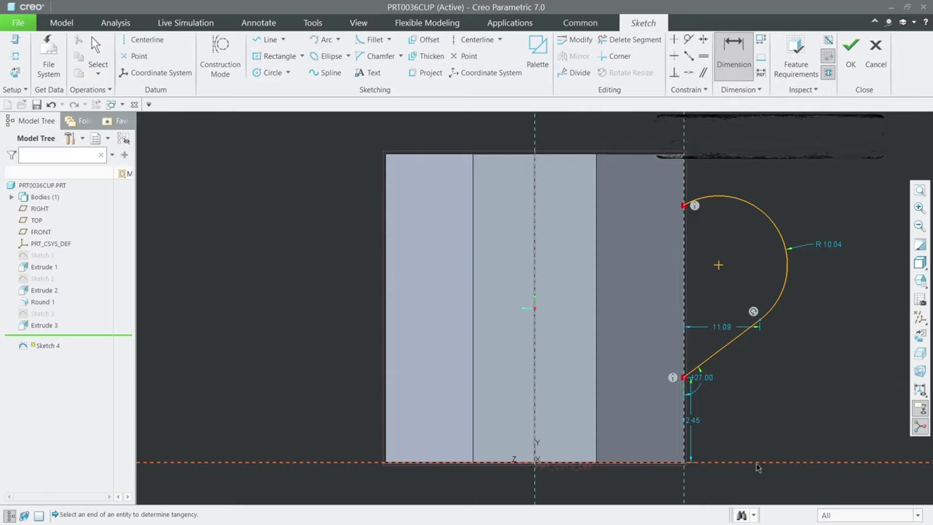
- Set the handle line angle to 30°, the height to 25.40 and the arc radius to 12.50
click(729, 351)
middle_click(771, 384)
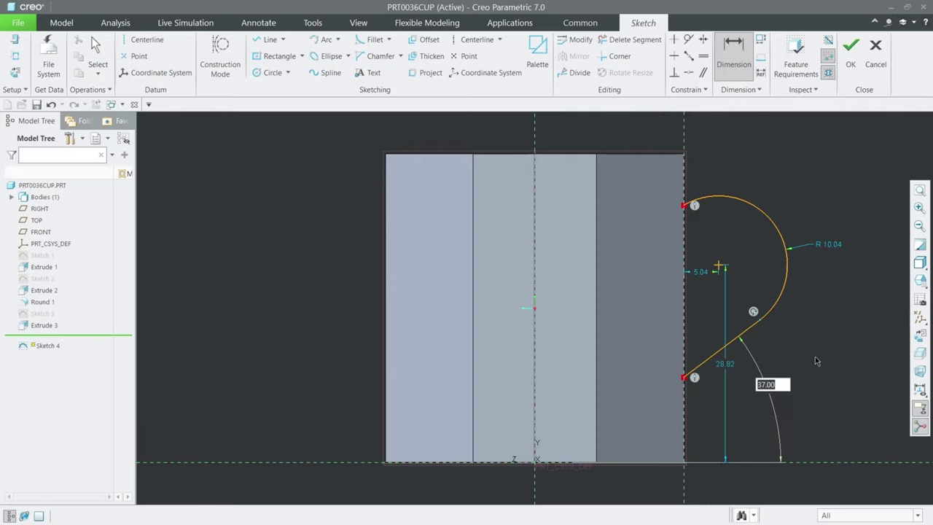
text(30)
key(Return)
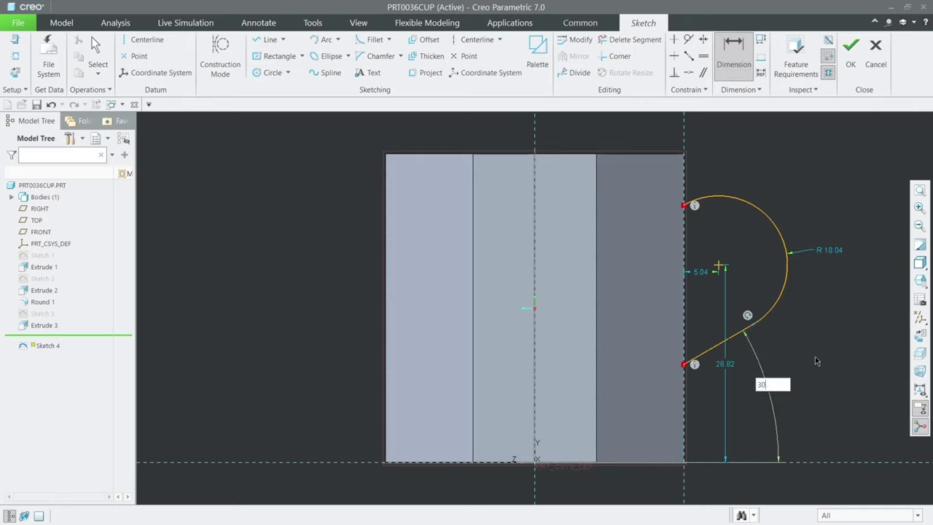
double_click(726, 364)
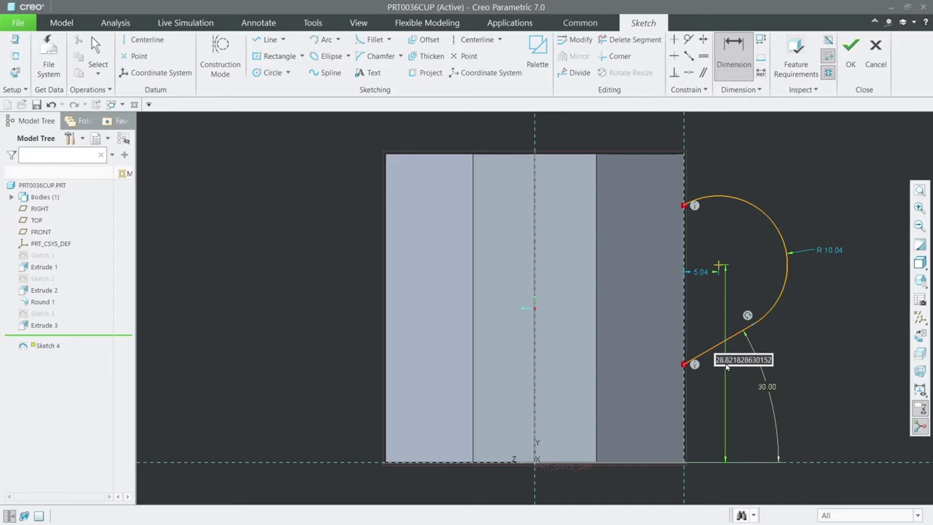
text(25.4)
key(Return)
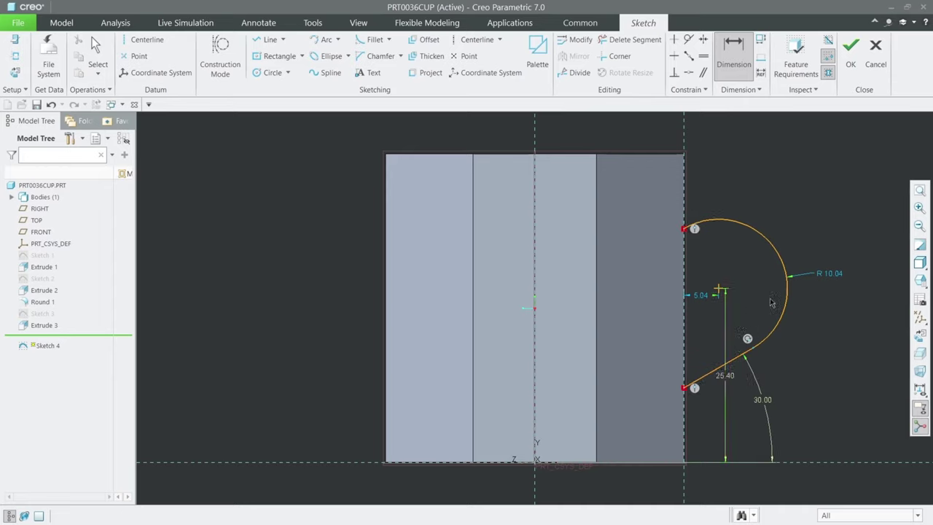
double_click(834, 272)
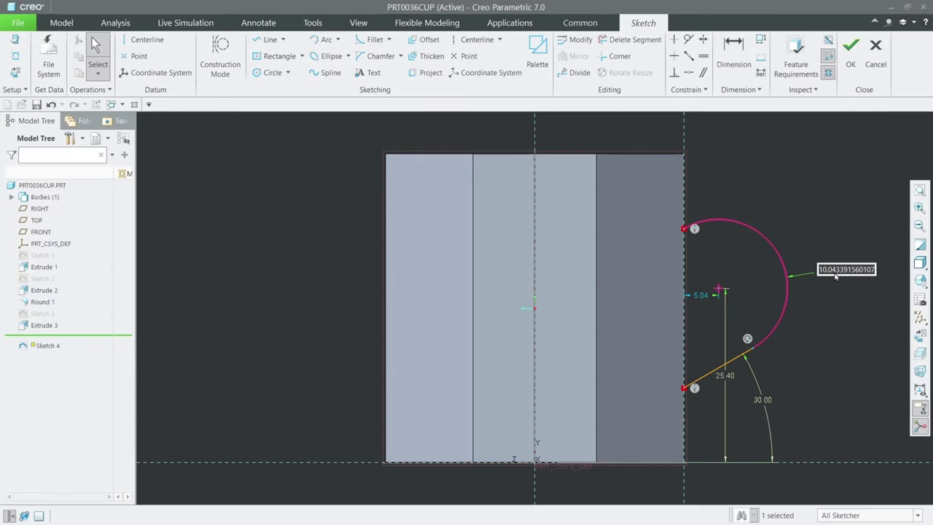
text(12.5)
key(Return)
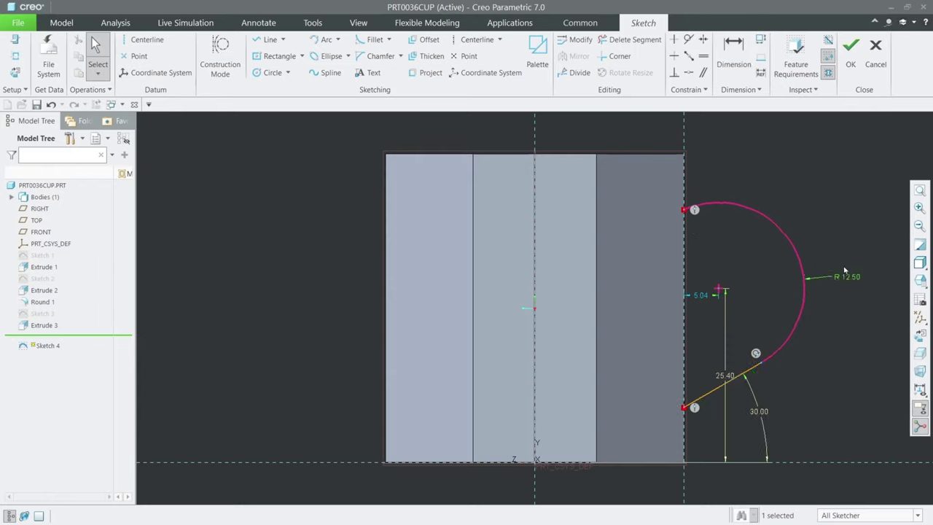
- Reposition the 25.40 dimension and dimension the sloped line to 16.00 length
click(835, 240)
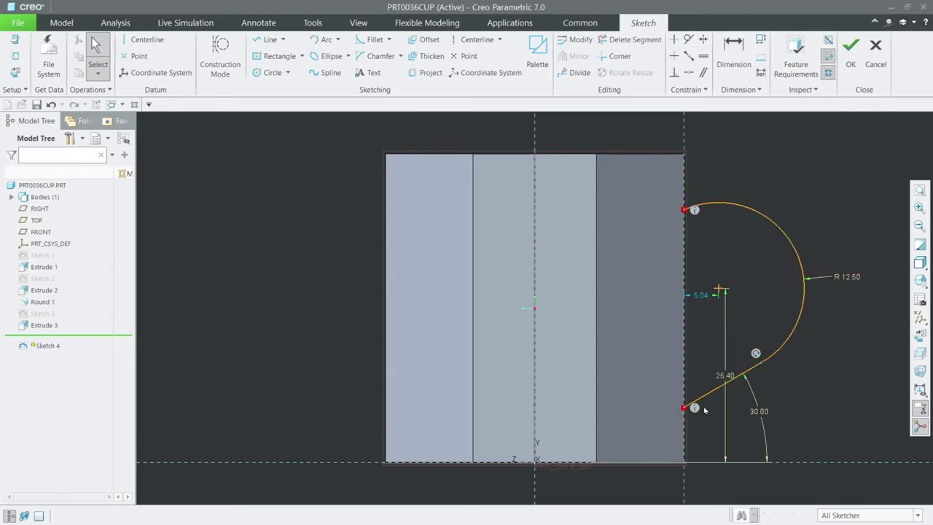
drag(726, 376, 835, 385)
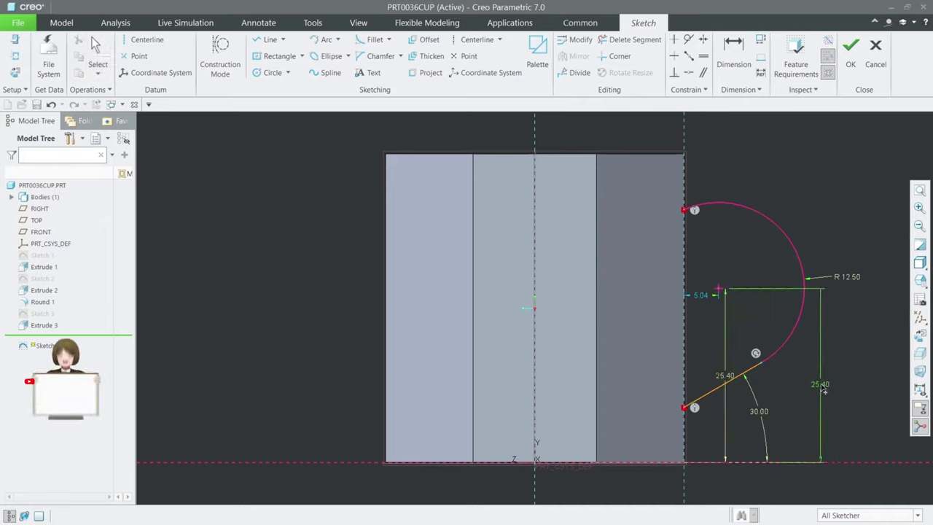
click(733, 52)
click(735, 378)
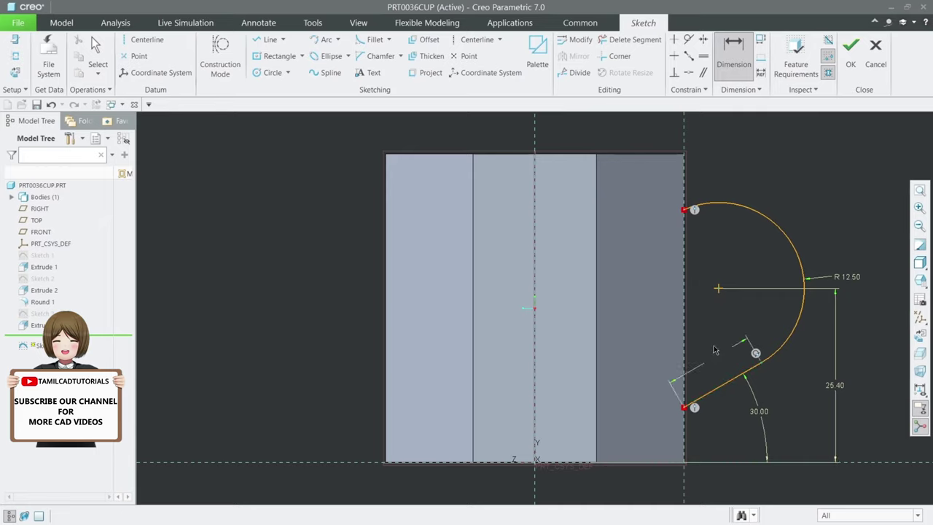
middle_click(721, 352)
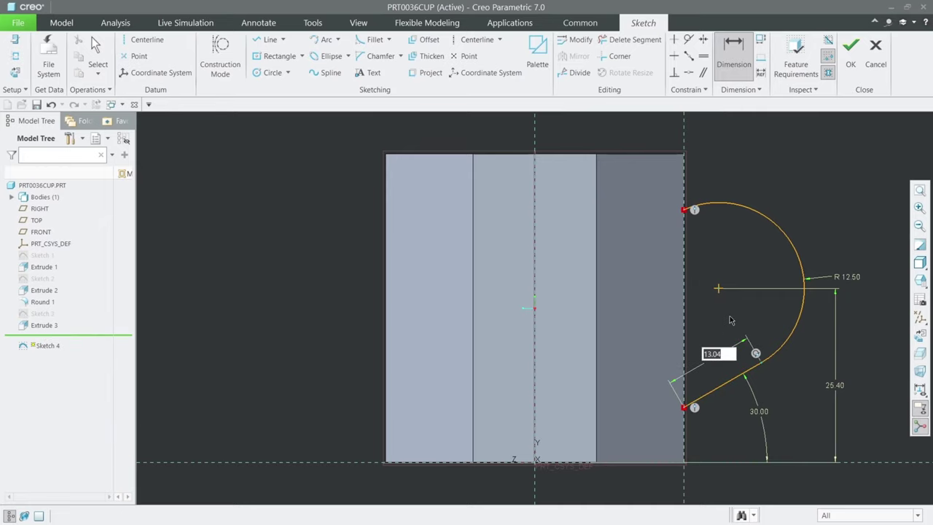
text(16)
key(Return)
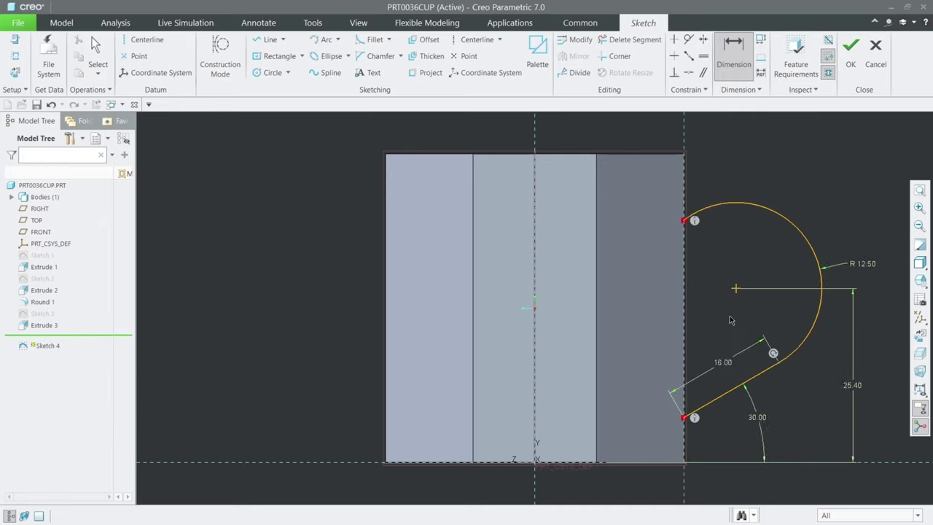
middle_click(760, 167)
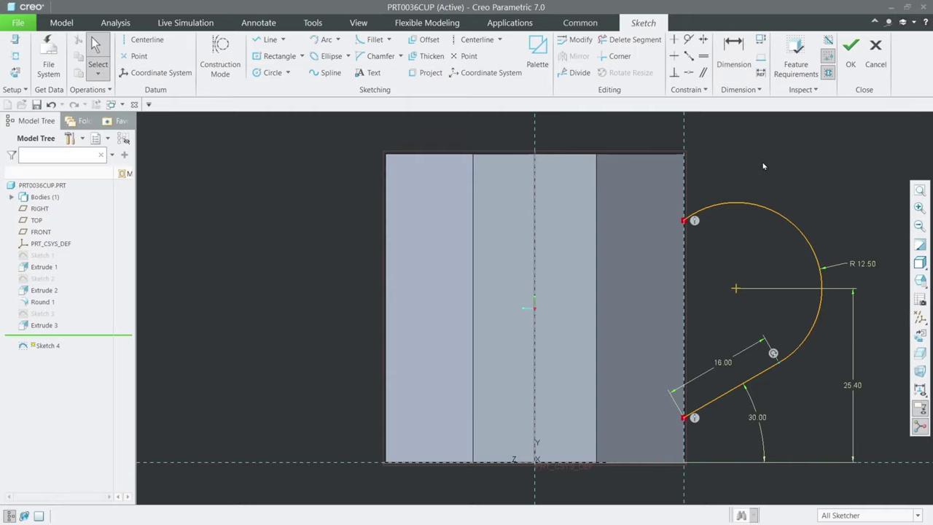
- Finish the handle path and start Sweep 1, sketching its cross-section face-on
click(849, 73)
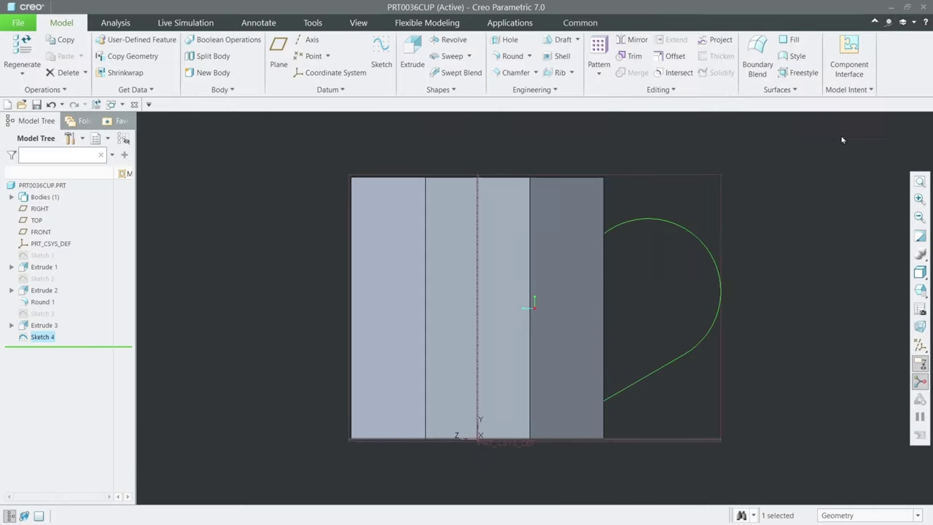
click(445, 57)
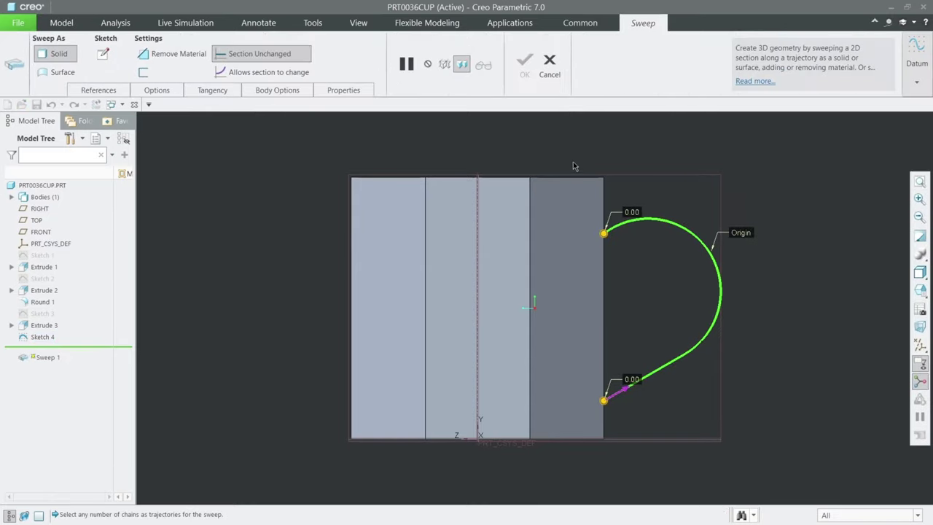
click(103, 54)
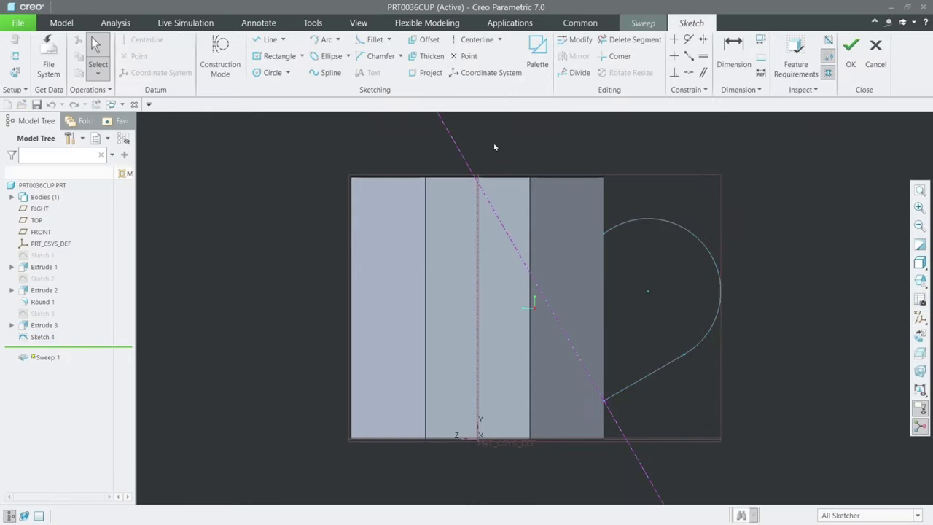
click(920, 336)
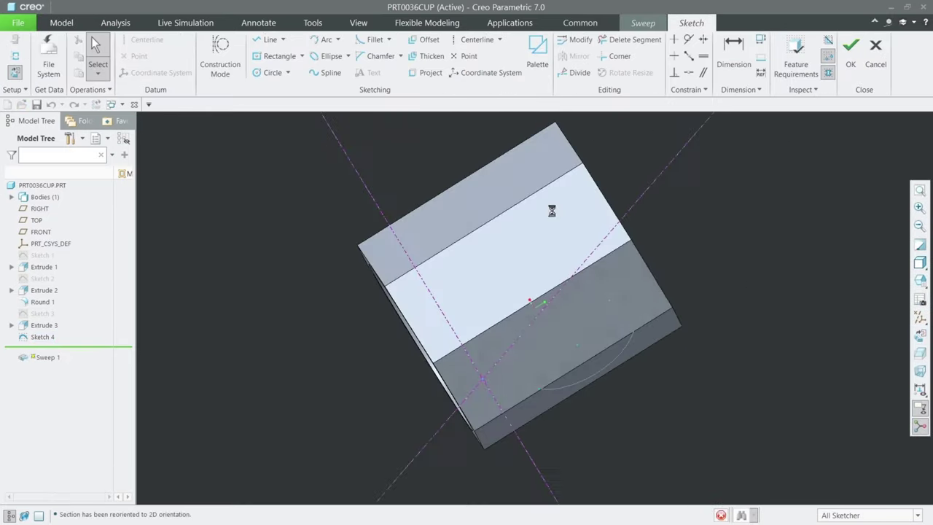
- Draw a small centre rectangle at the trajectory start as the handle cross-section
click(301, 56)
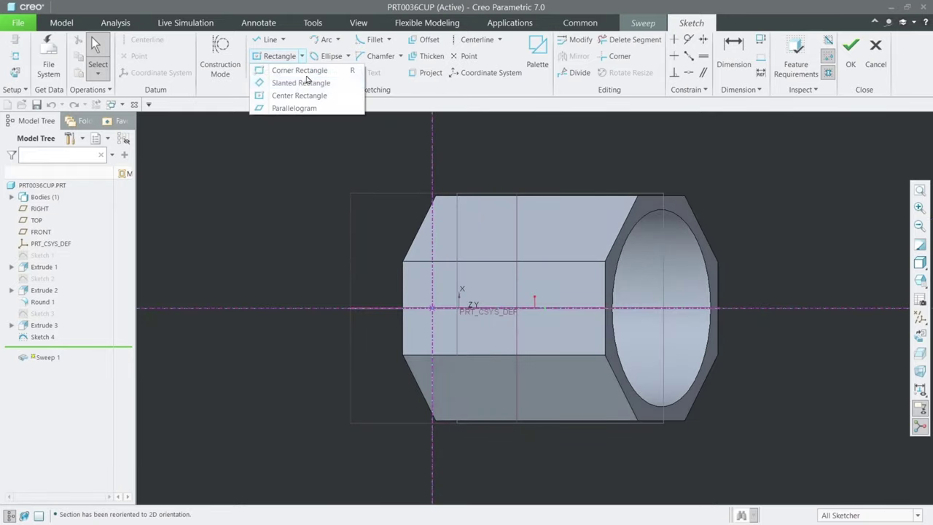
click(298, 96)
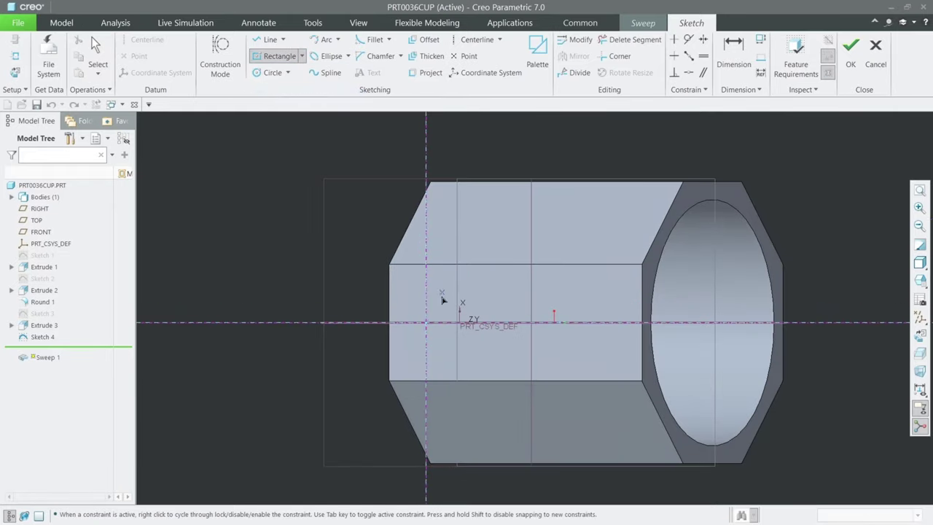
scroll(438, 303, down, 5)
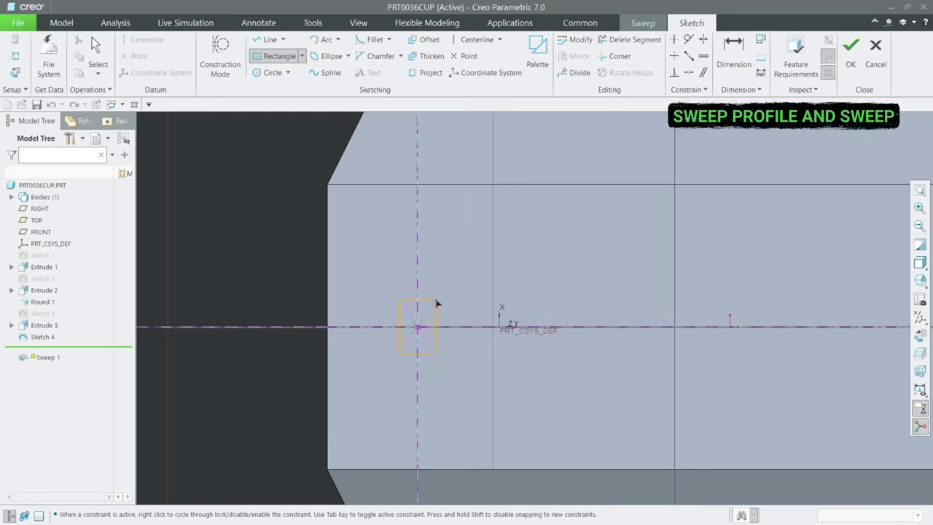
click(438, 298)
middle_click(295, 250)
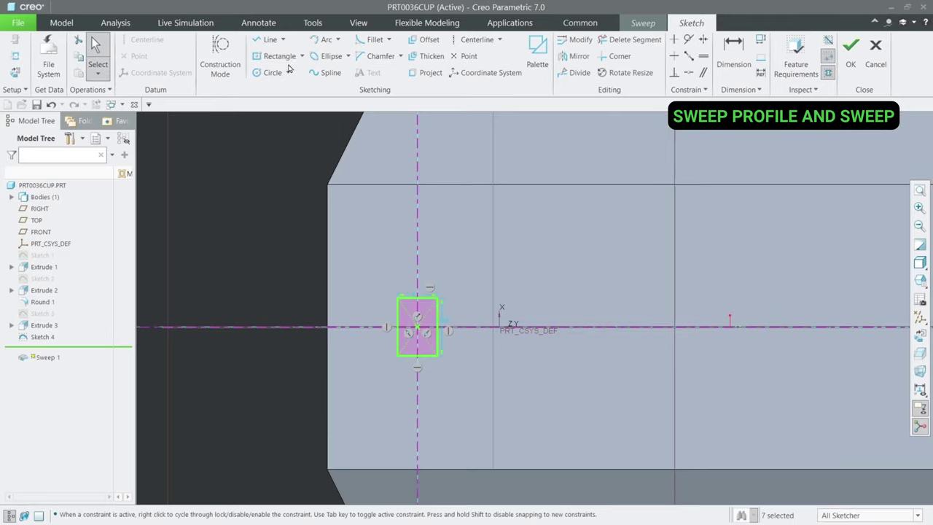
click(372, 39)
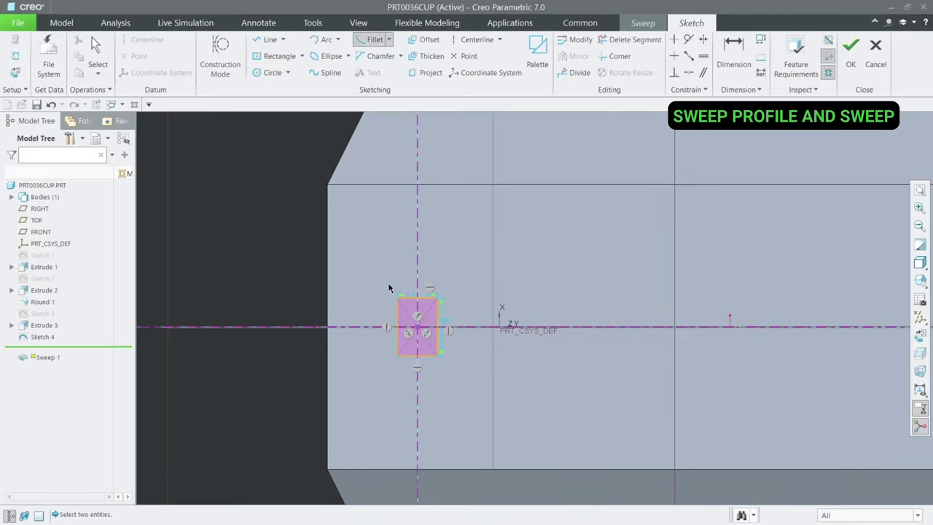
- Fillet the corners of the rectangular handle profile
click(400, 310)
click(421, 299)
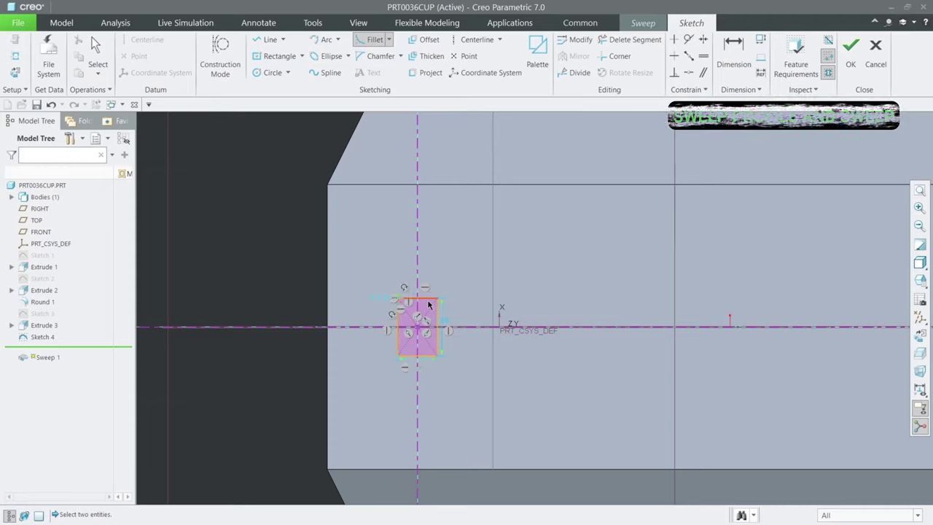
click(438, 312)
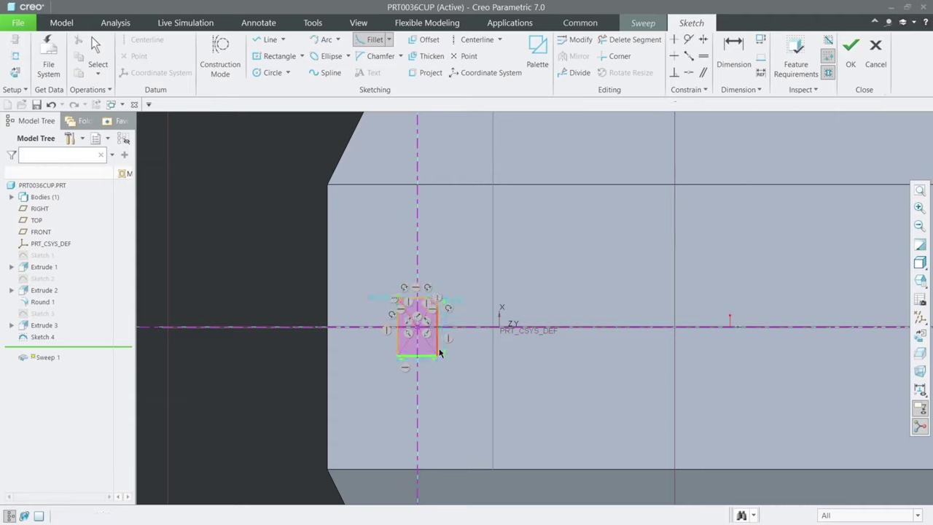
click(411, 355)
click(400, 349)
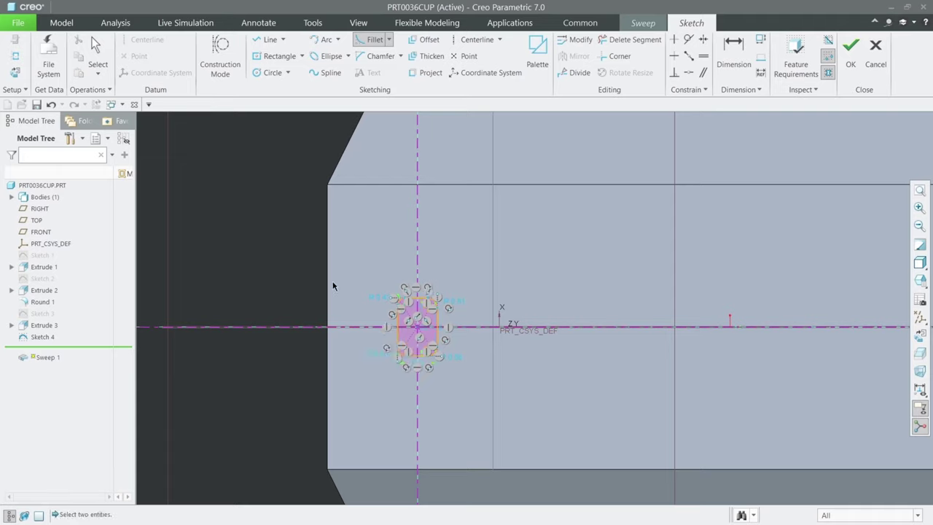
middle_click(321, 276)
- Set the first corner fillet radii to 1
double_click(378, 303)
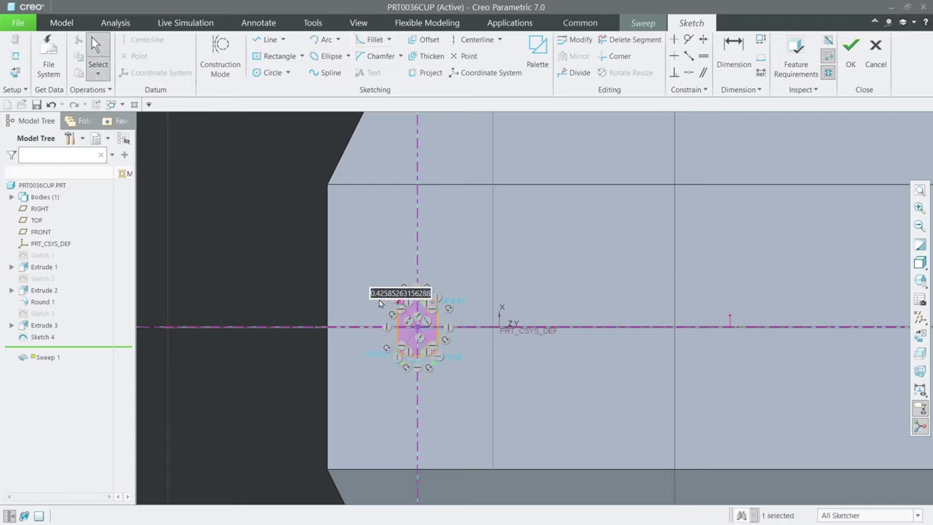
text(1)
key(Return)
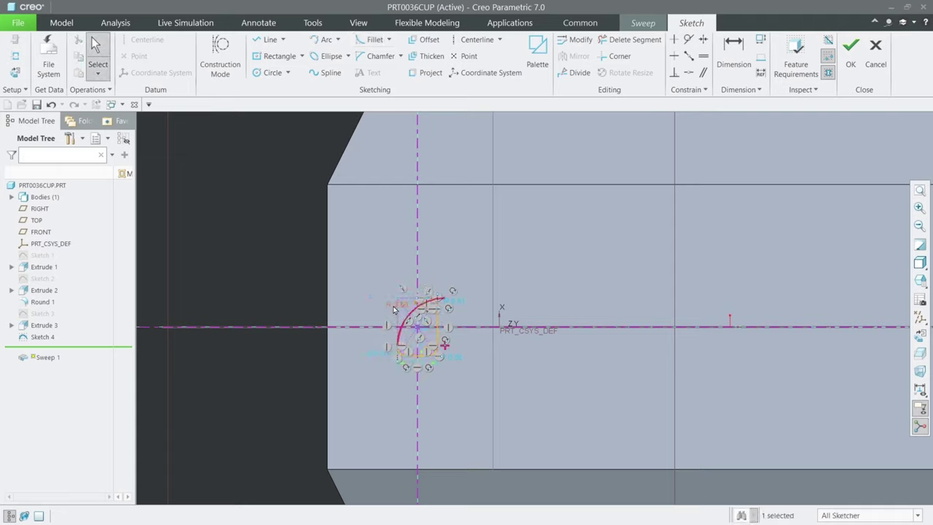
double_click(393, 310)
key(Return)
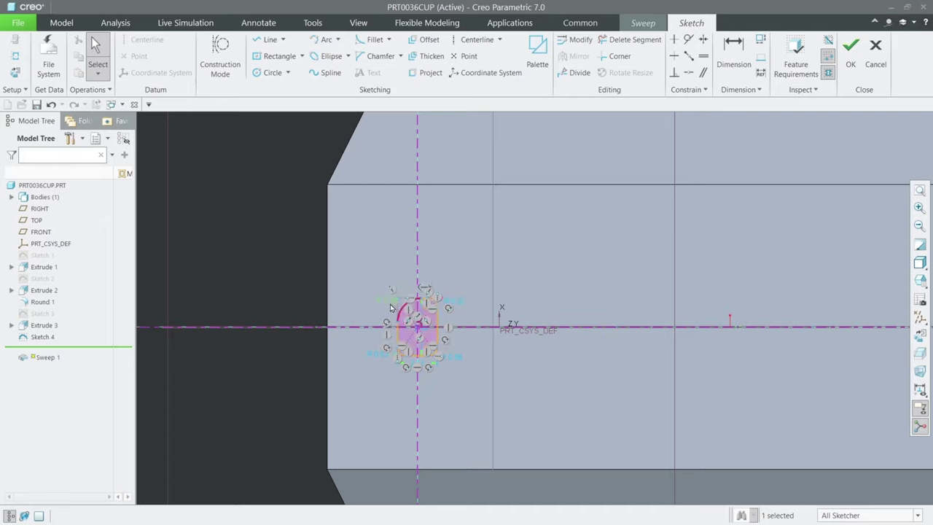
double_click(456, 306)
text(1)
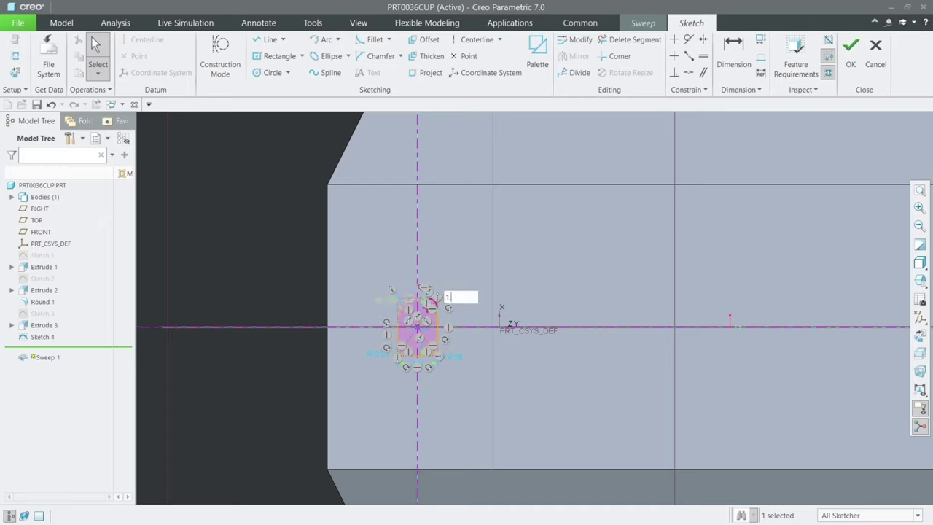
key(Return)
- Set another corner radius to 1 and confirm the 1.5 radius dimension
double_click(455, 363)
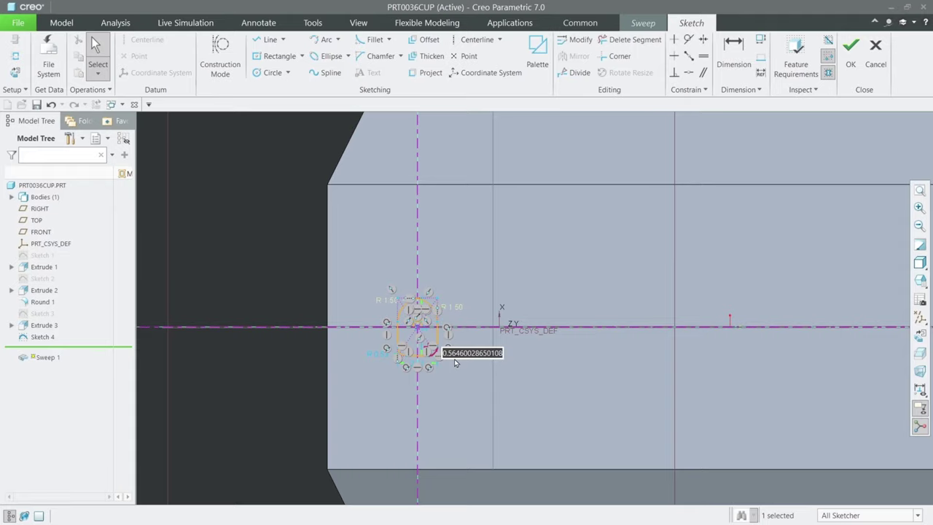
text(1)
key(Return)
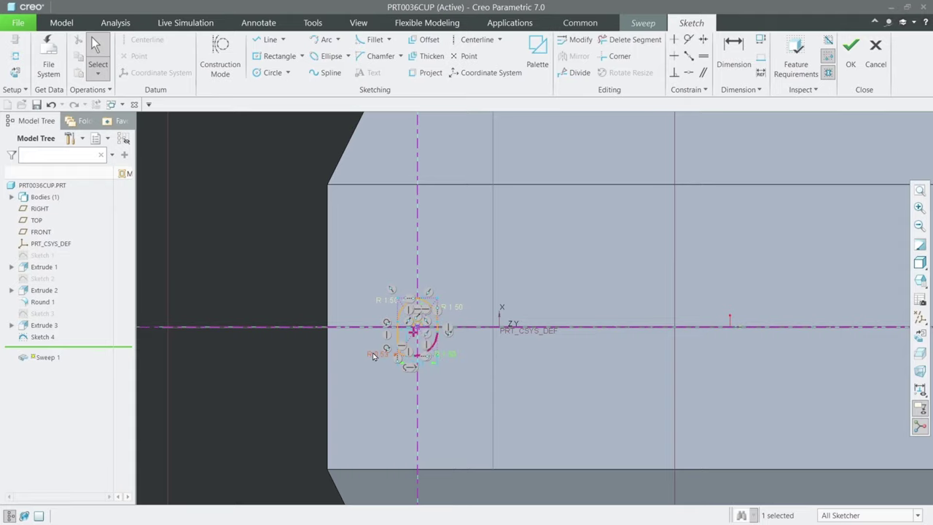
double_click(373, 355)
key(Return)
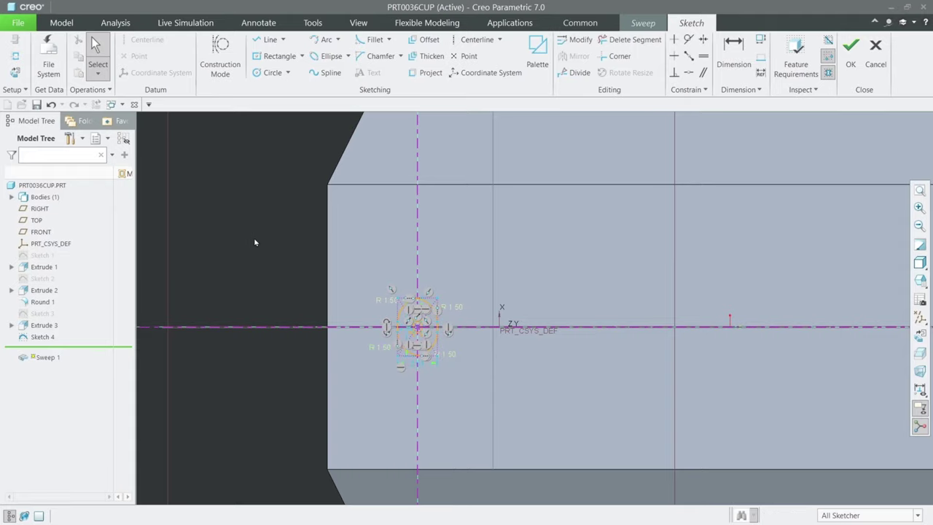
- Change the lower-right and lower-left corner arc radii to 0.5
scroll(452, 357, down, 3)
scroll(429, 355, down, 3)
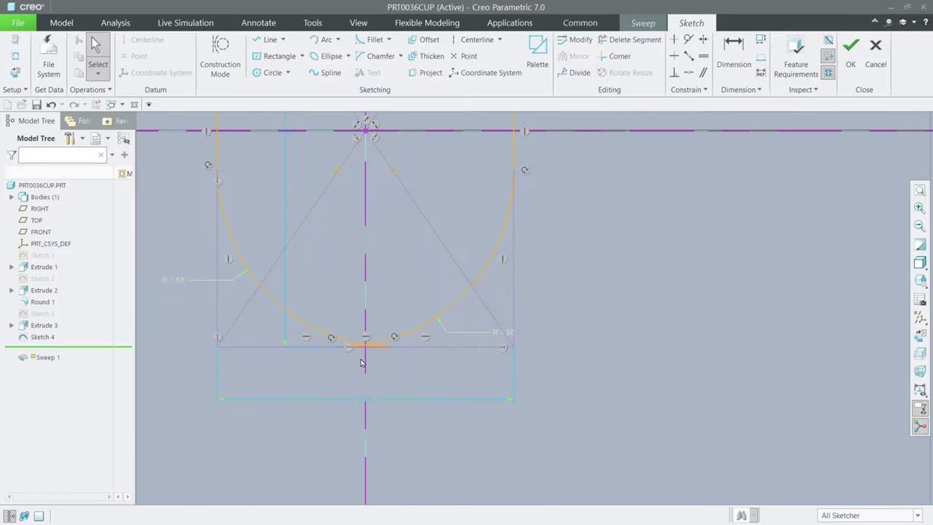
scroll(360, 354, down, 2)
scroll(637, 366, up, 3)
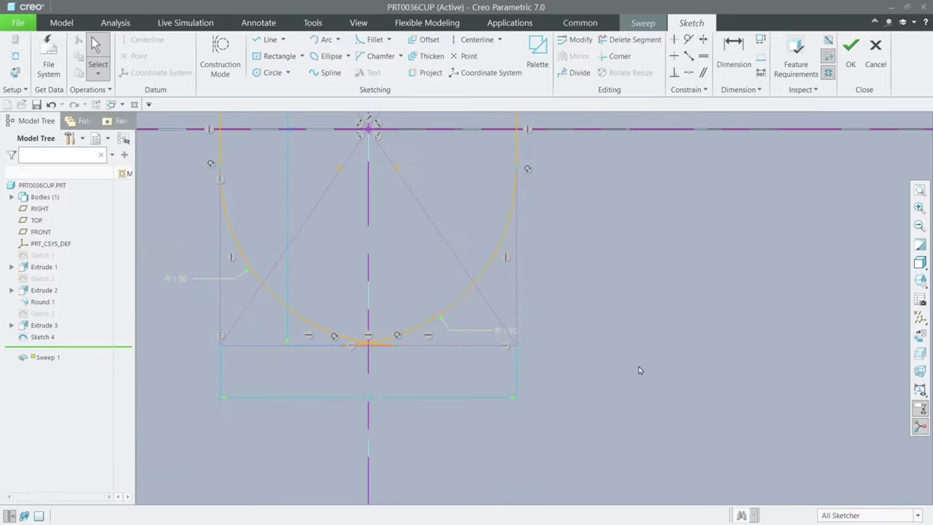
scroll(591, 378, up, 3)
double_click(561, 347)
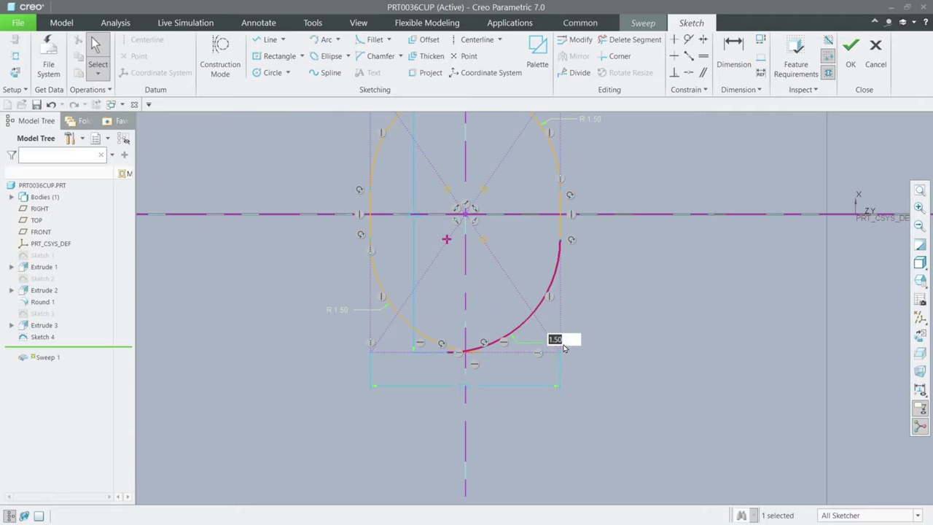
text(0.5)
key(Return)
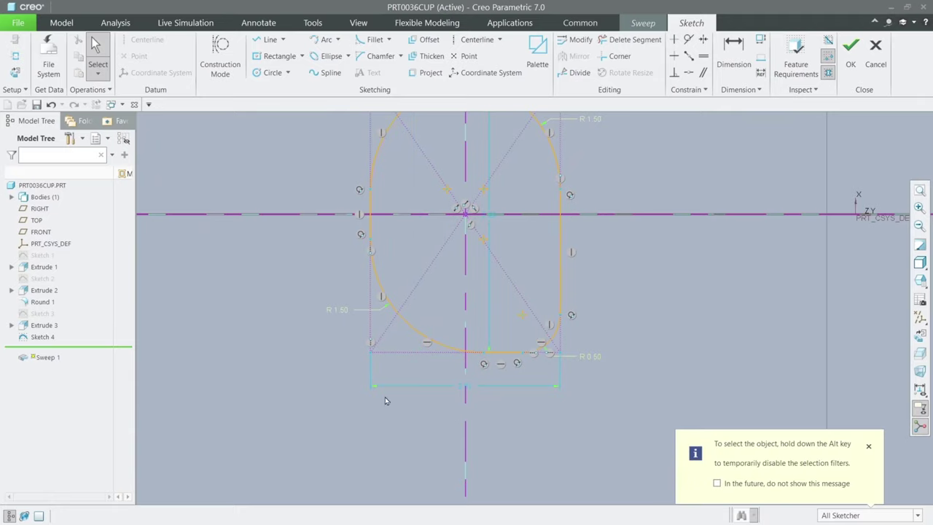
double_click(342, 315)
text(0)
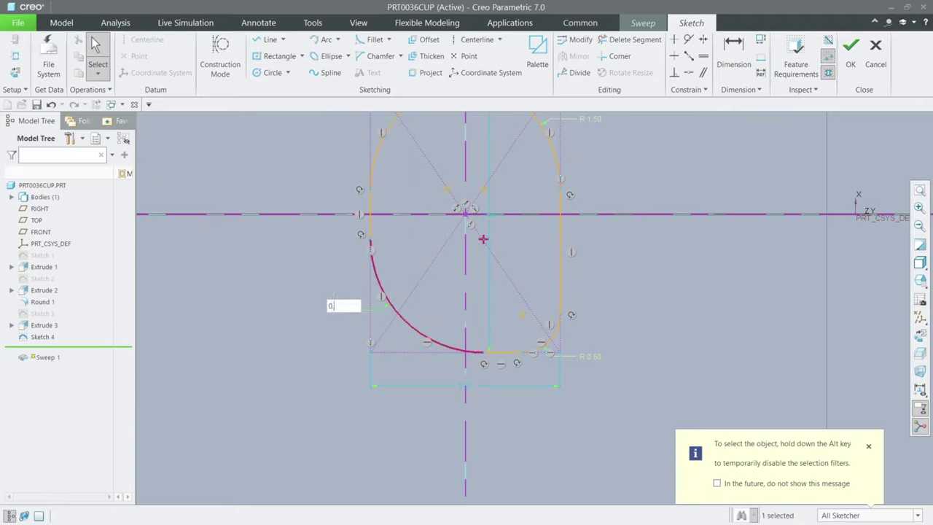
text(.5)
key(Return)
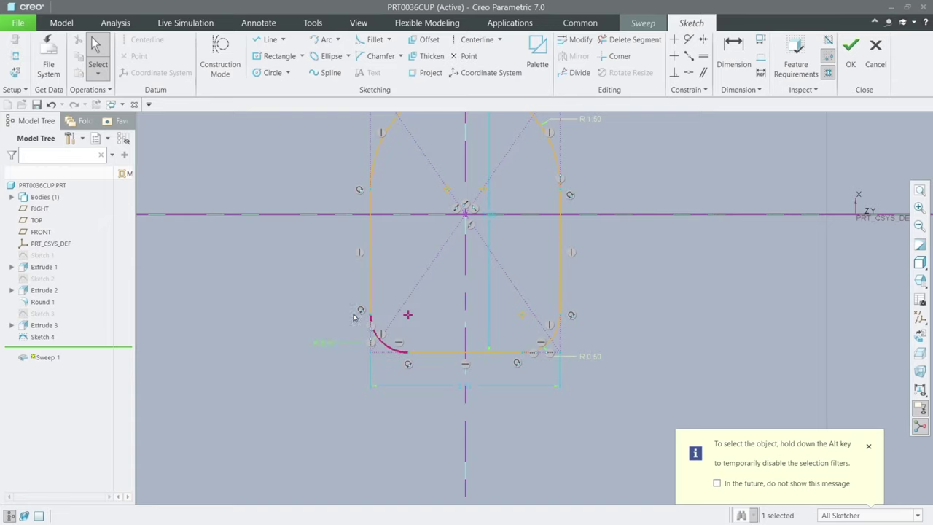
- Change the upper-left and upper-right corner arc radii to 0.5
scroll(319, 222, up, 2)
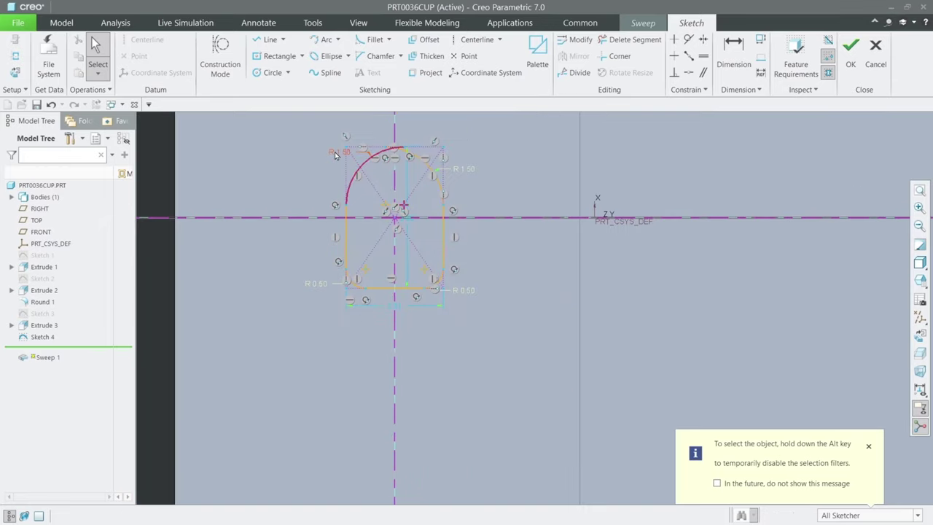
double_click(335, 154)
text(.5)
key(Return)
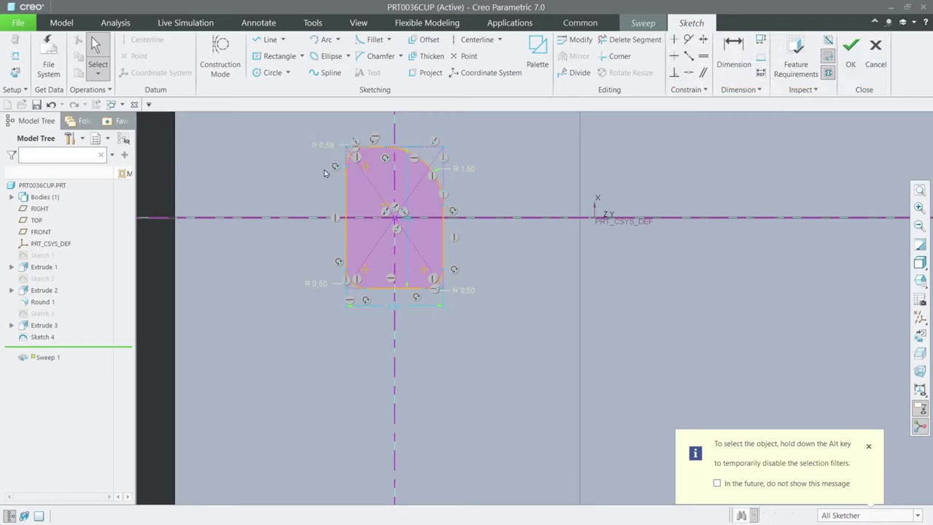
double_click(464, 169)
text(0.5)
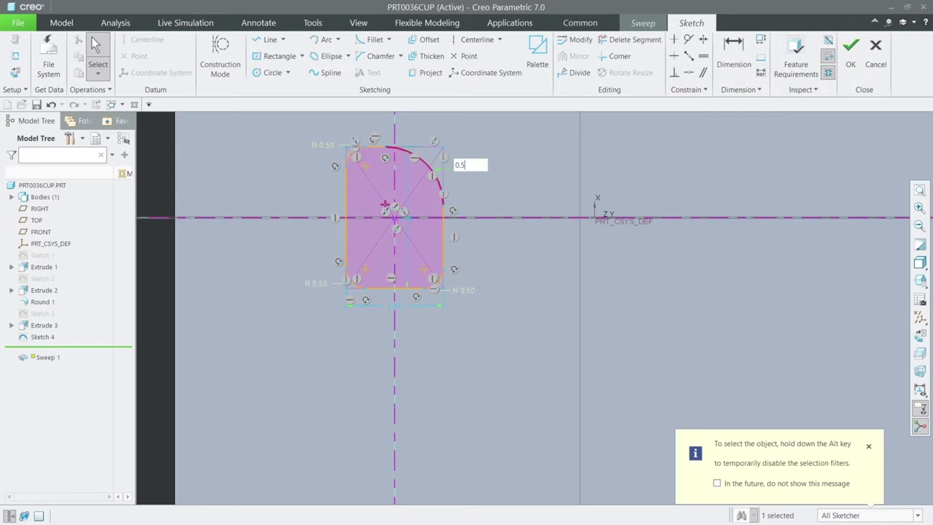
key(Return)
- Exit the section sketch to preview the solid handle sweep
click(851, 48)
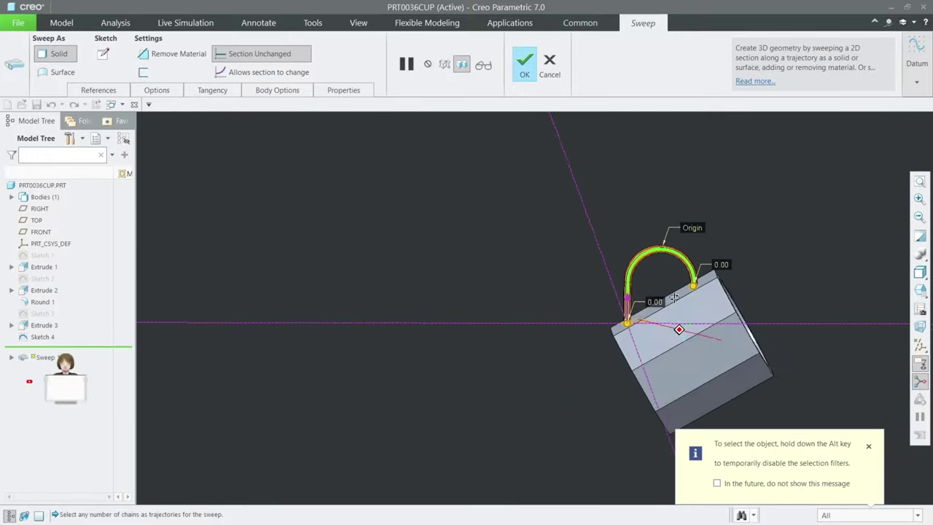
scroll(772, 408, up, 2)
scroll(751, 401, up, 2)
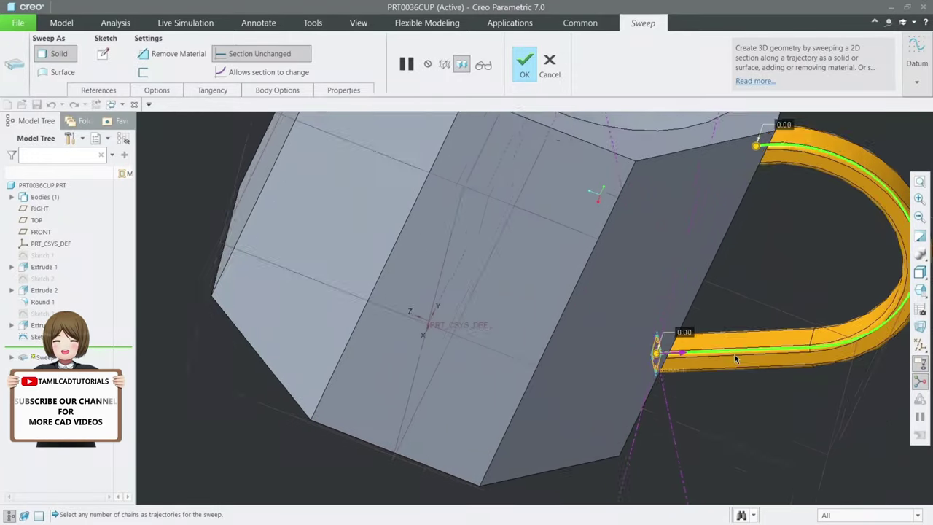
scroll(736, 397, up, 2)
scroll(721, 350, up, 2)
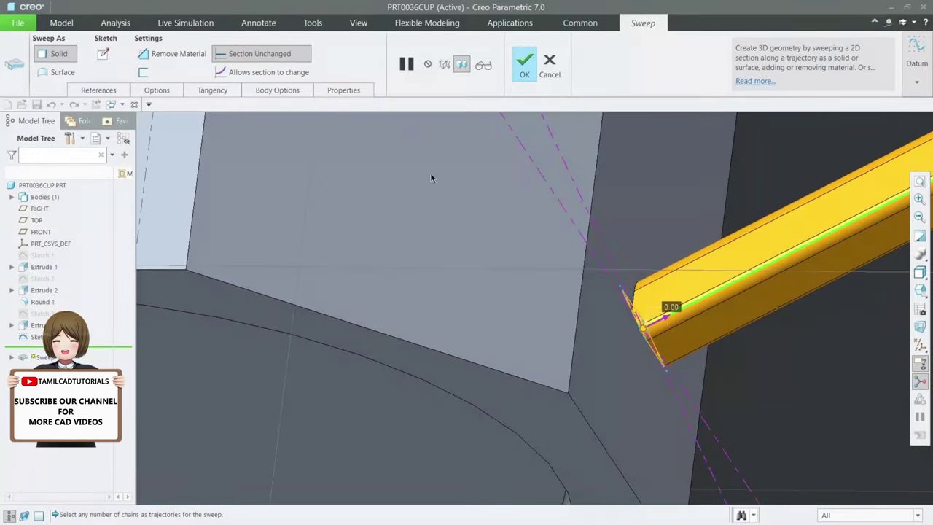
- Enable Merge ends in the sweep options and zoom in on the handle ends
click(158, 90)
click(143, 131)
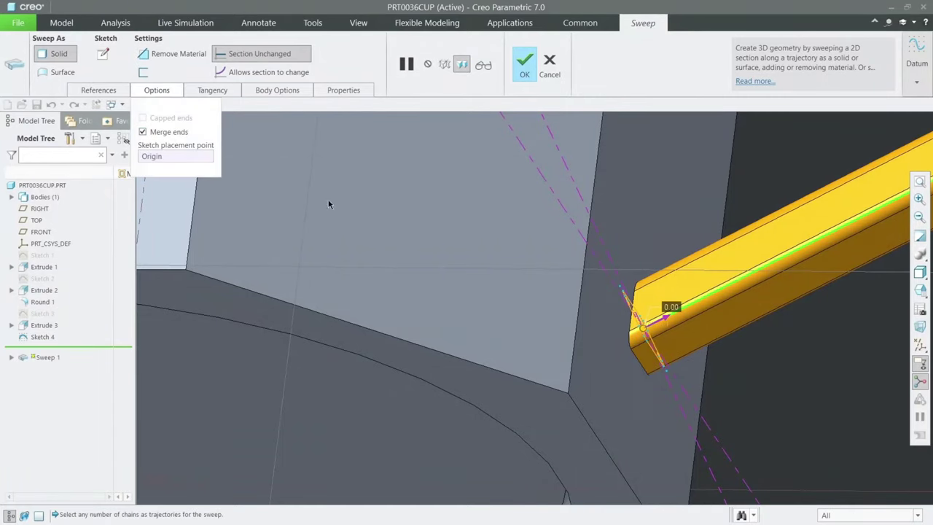
scroll(430, 237, down, 5)
scroll(437, 235, down, 2)
scroll(502, 227, down, 2)
scroll(525, 291, up, 1)
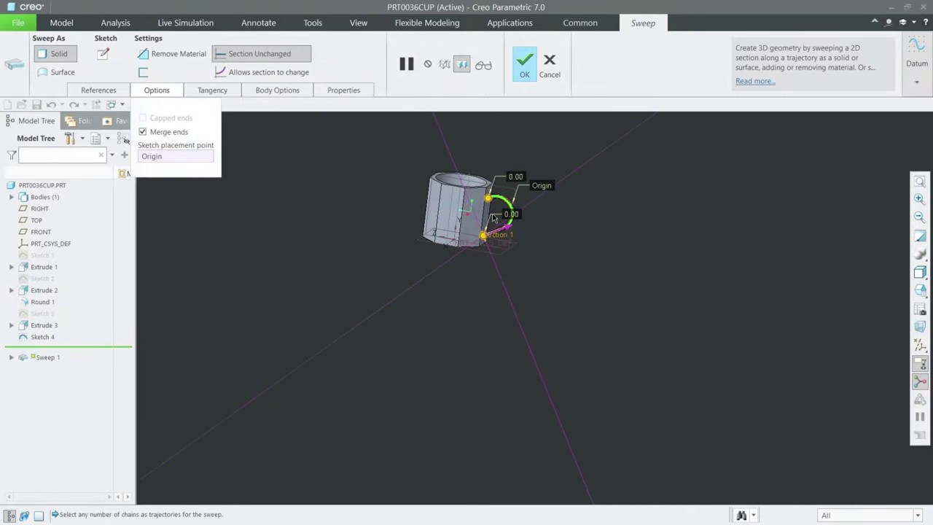
scroll(539, 313, up, 3)
scroll(550, 327, up, 4)
scroll(549, 326, up, 2)
scroll(547, 317, up, 2)
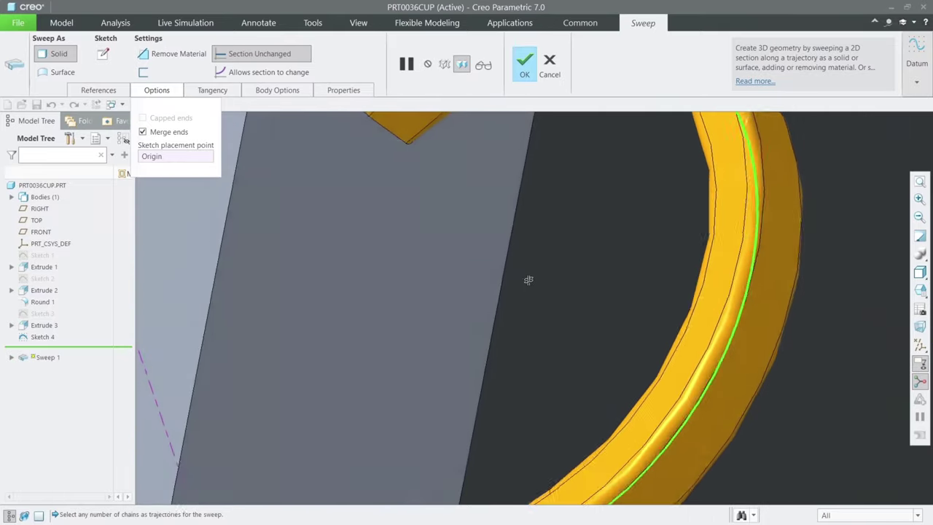
scroll(530, 279, up, 3)
scroll(487, 242, up, 2)
- Complete Sweep 1, adding the solid handle to the cup
scroll(467, 233, down, 2)
scroll(456, 222, up, 2)
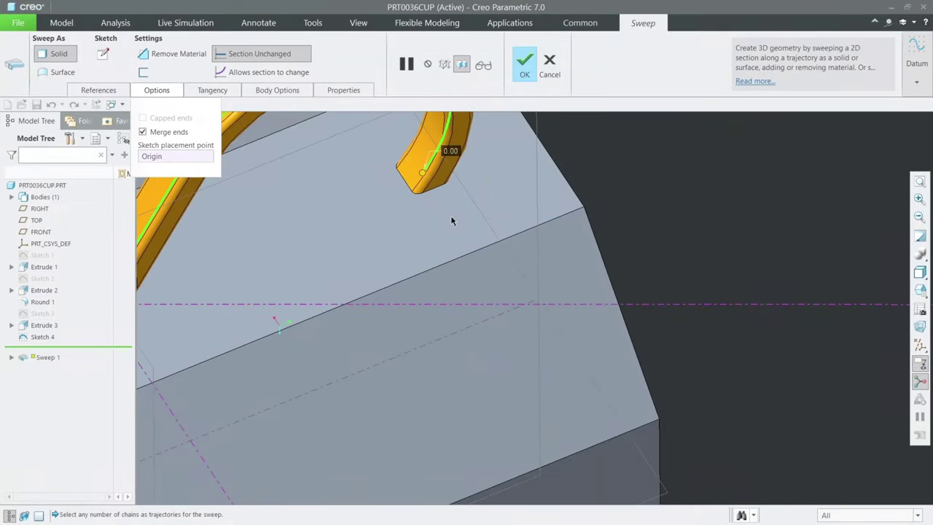
scroll(445, 197, down, 3)
click(525, 64)
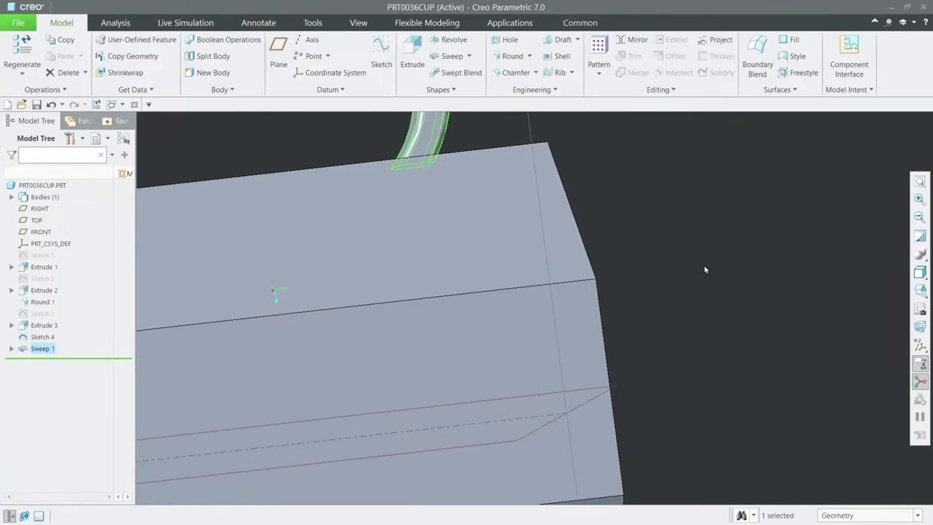
- Hide all datum planes, axes, points, coordinate systems and annotations, leaving only the cup
scroll(756, 392, down, 3)
scroll(760, 393, down, 2)
middle_drag(759, 394, 782, 365)
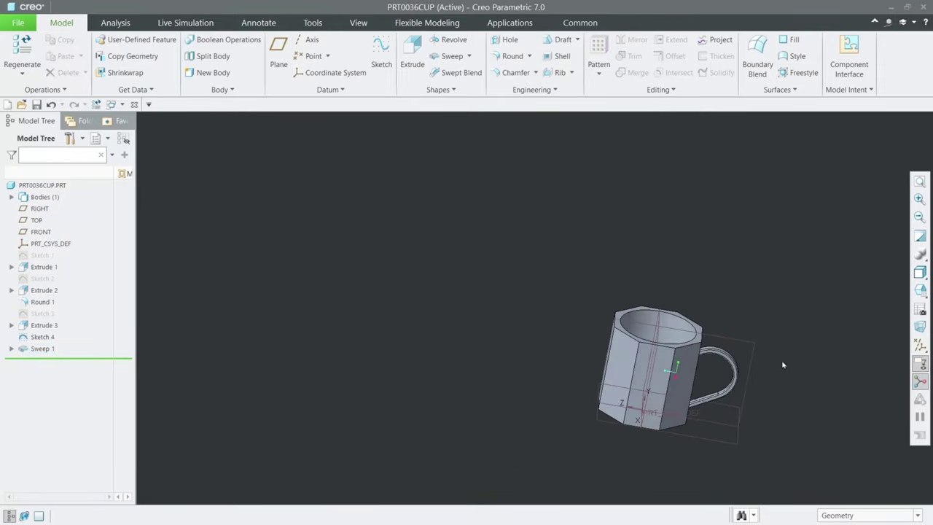
click(921, 328)
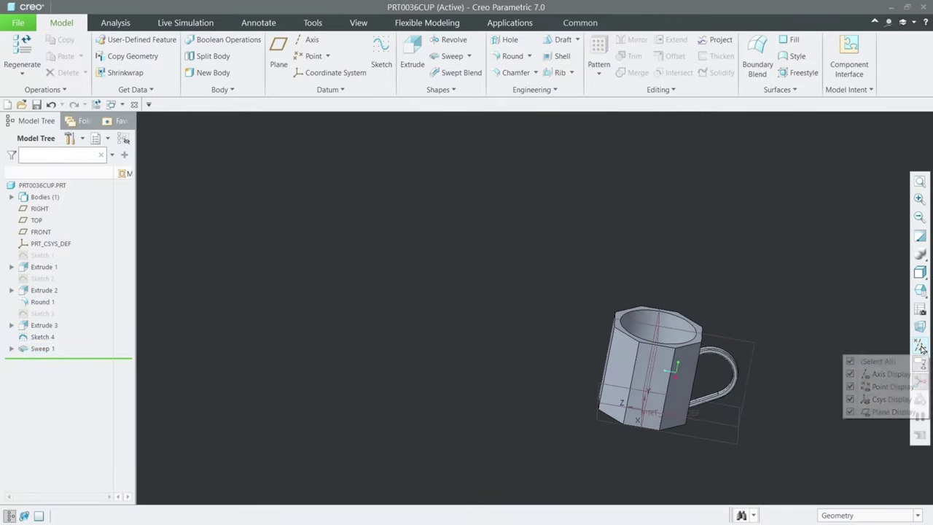
click(862, 344)
click(920, 364)
click(921, 346)
scroll(746, 319, up, 2)
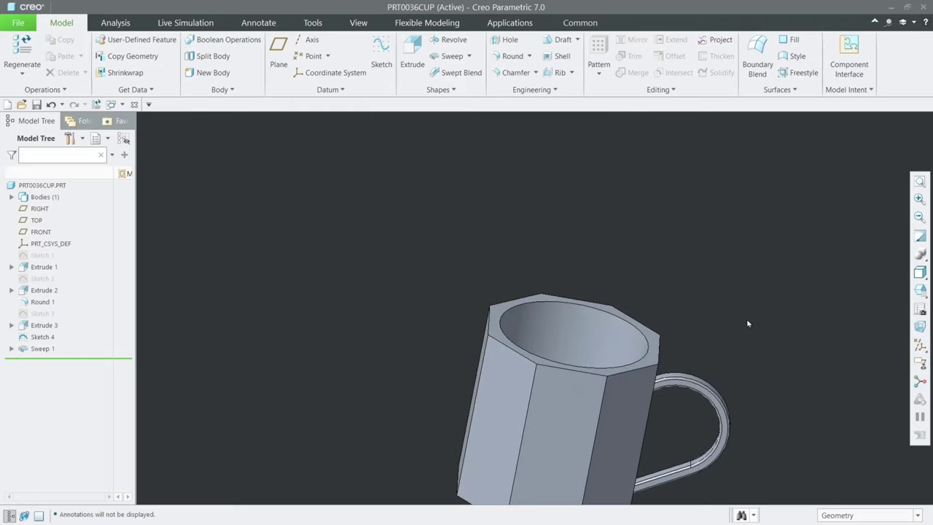
scroll(748, 428, down, 2)
scroll(704, 472, up, 3)
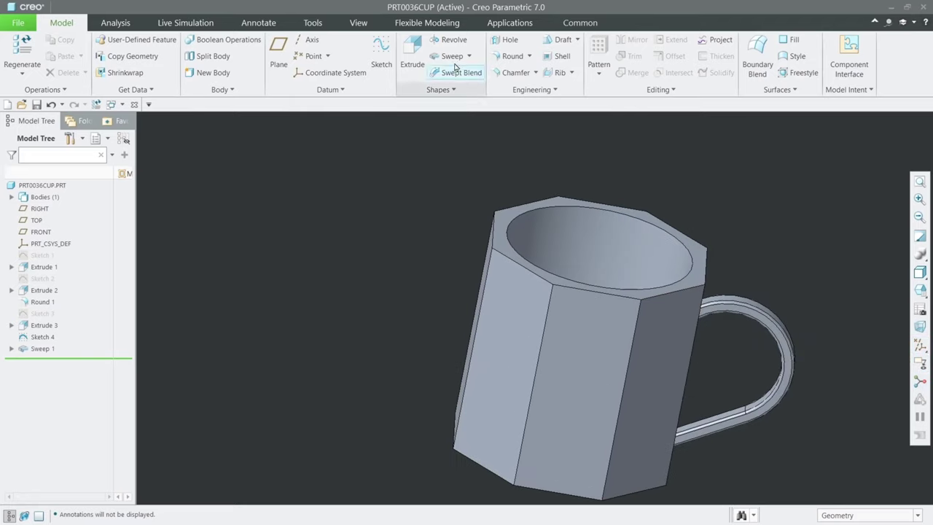
- Start a 0.50 round and pick five top rim edges plus the rim face
click(512, 57)
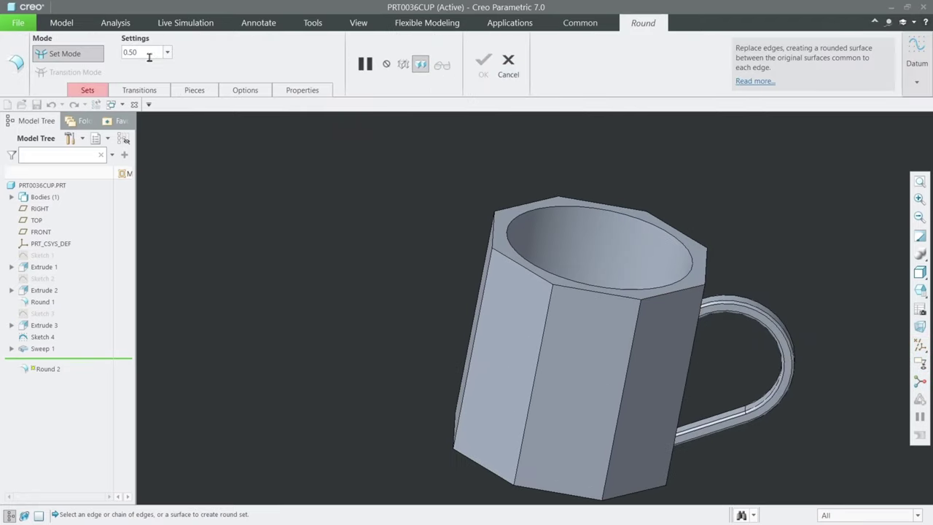
middle_drag(372, 172, 402, 193)
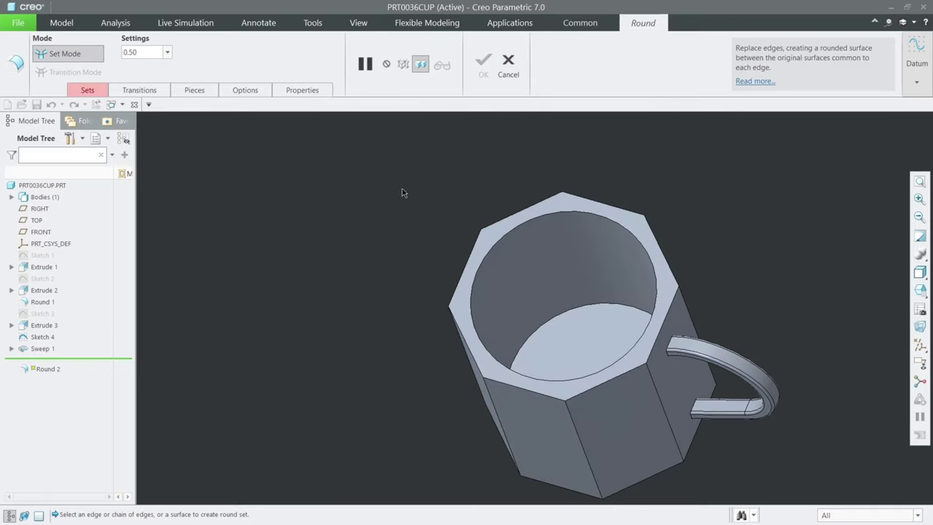
click(543, 206)
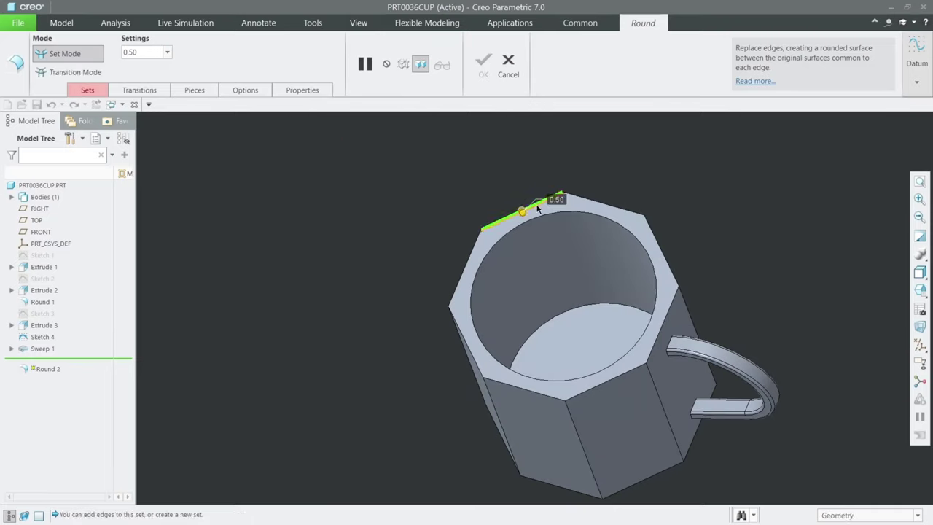
click(610, 199)
ctrl+click(668, 249)
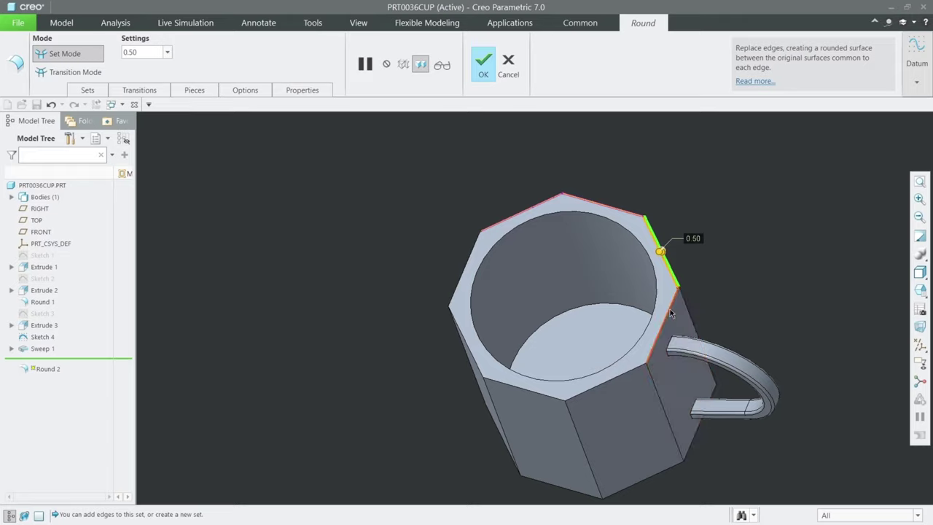
ctrl+click(664, 320)
ctrl+click(605, 380)
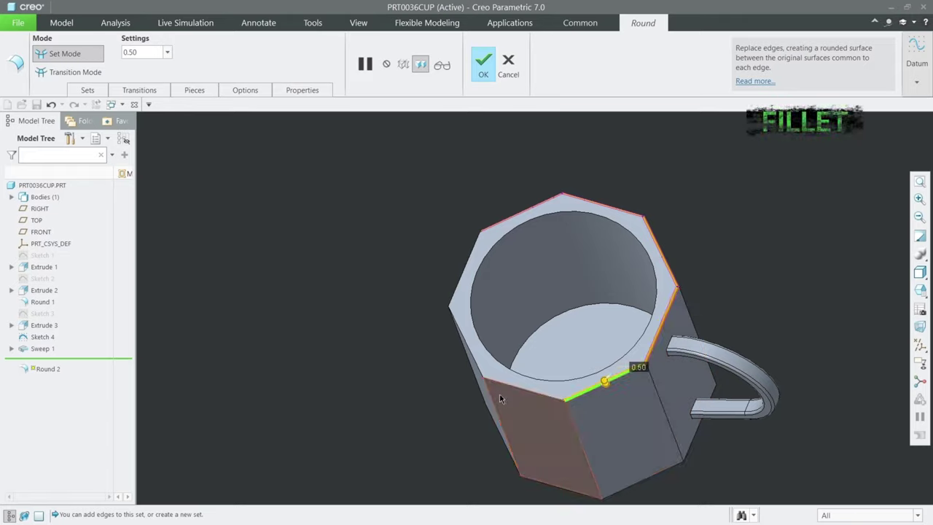
click(474, 353)
- Delete the unwanted seventh set and add remaining rim, inner circular and base circular edges
click(81, 89)
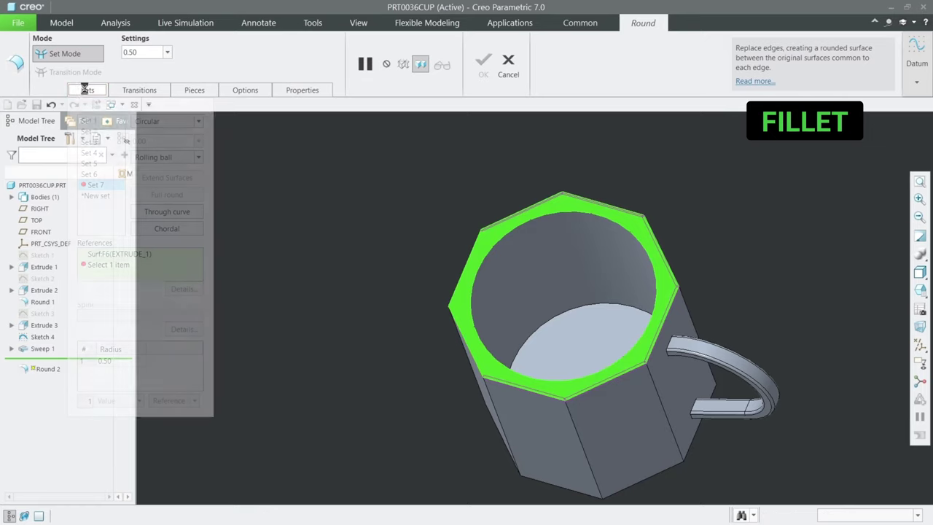
right_click(104, 191)
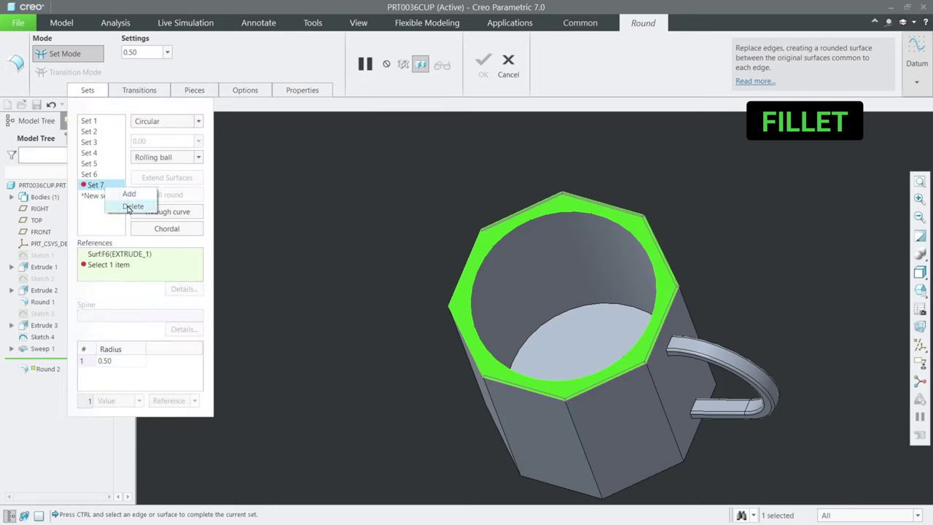
click(125, 204)
middle_drag(408, 221, 436, 246)
click(478, 272)
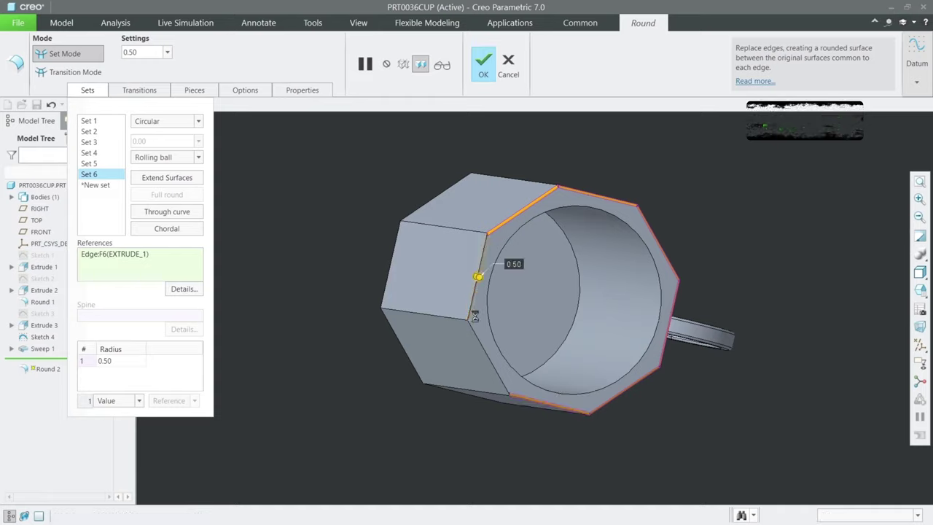
click(495, 334)
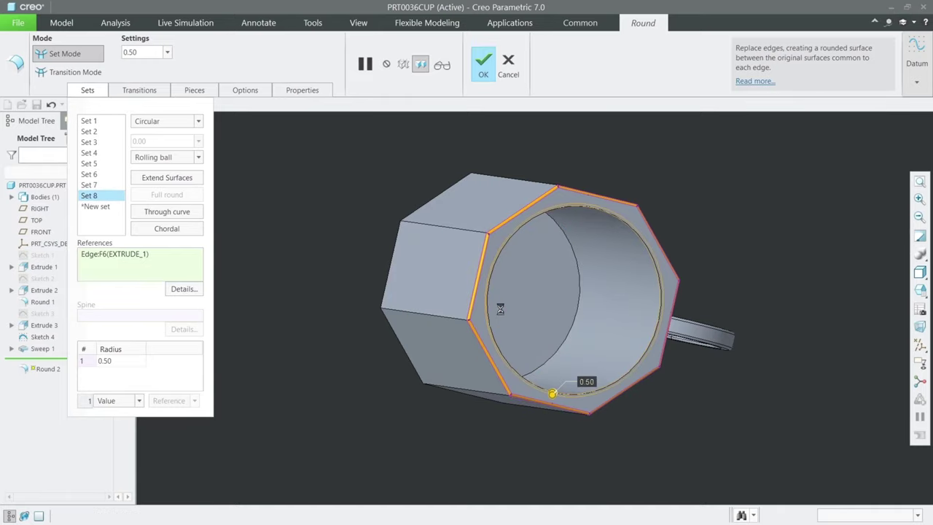
click(546, 386)
mouse_move(570, 243)
middle_down()
mouse_move(558, 289)
mouse_move(520, 158)
mouse_move(510, 190)
middle_up()
click(558, 289)
scroll(557, 288, down, 3)
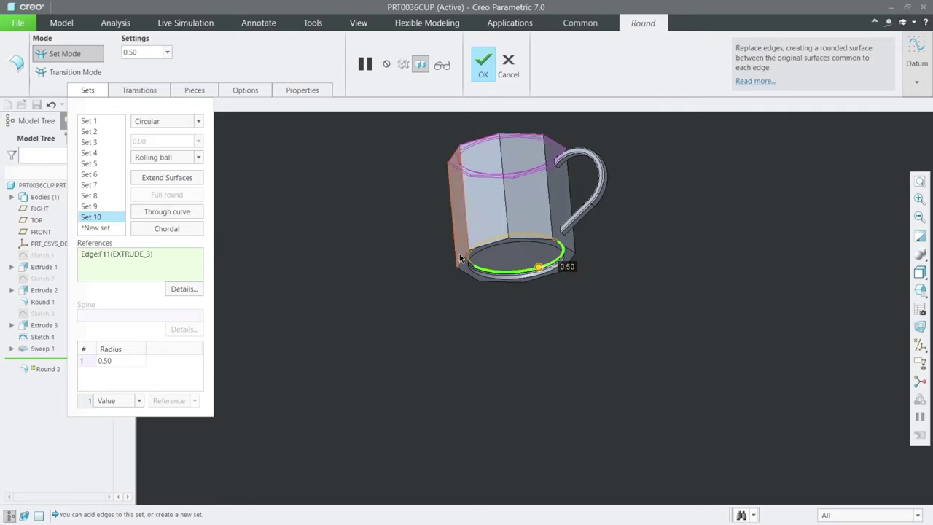
- Add the cup's bottom octagon edges as new 0.50 round sets
scroll(474, 248, up, 5)
click(472, 245)
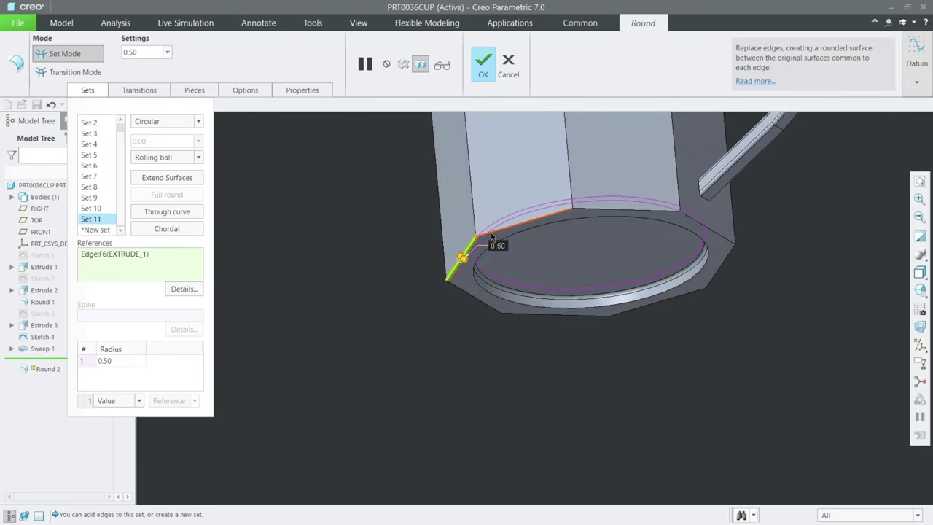
click(538, 221)
click(595, 212)
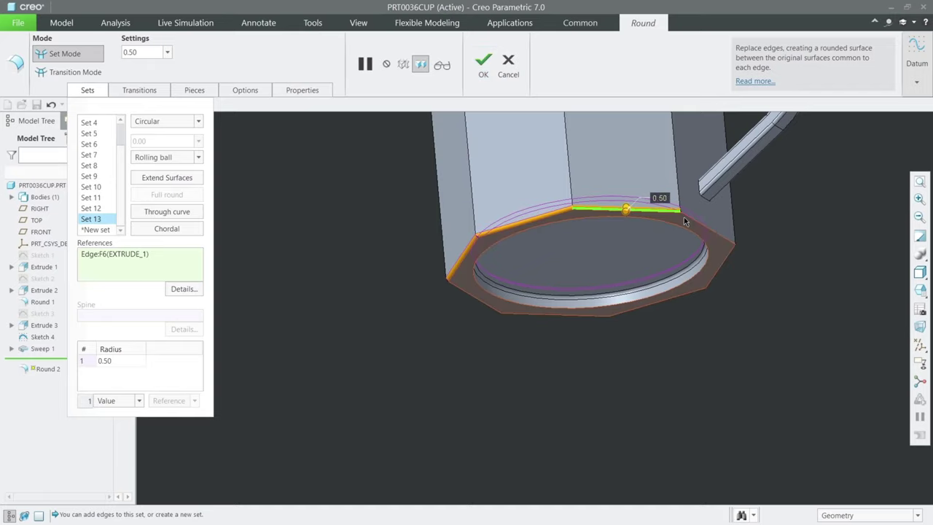
click(703, 225)
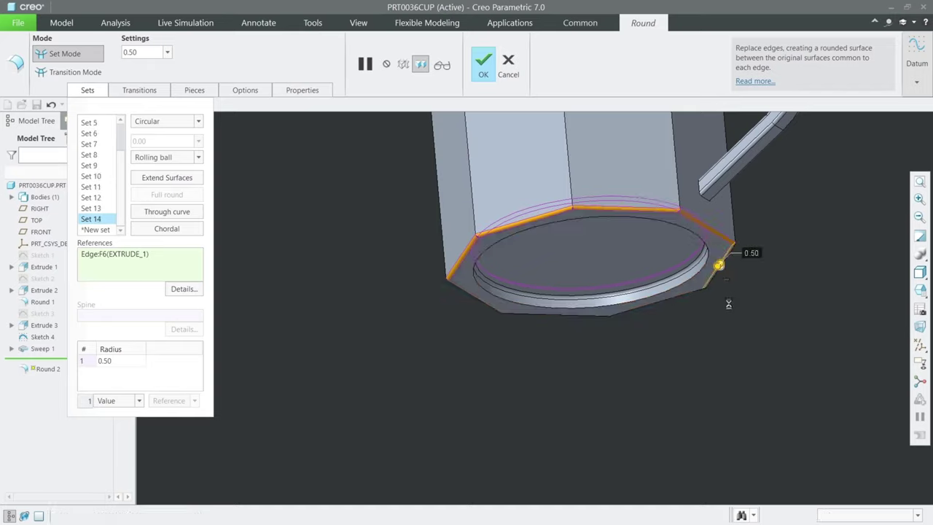
click(676, 297)
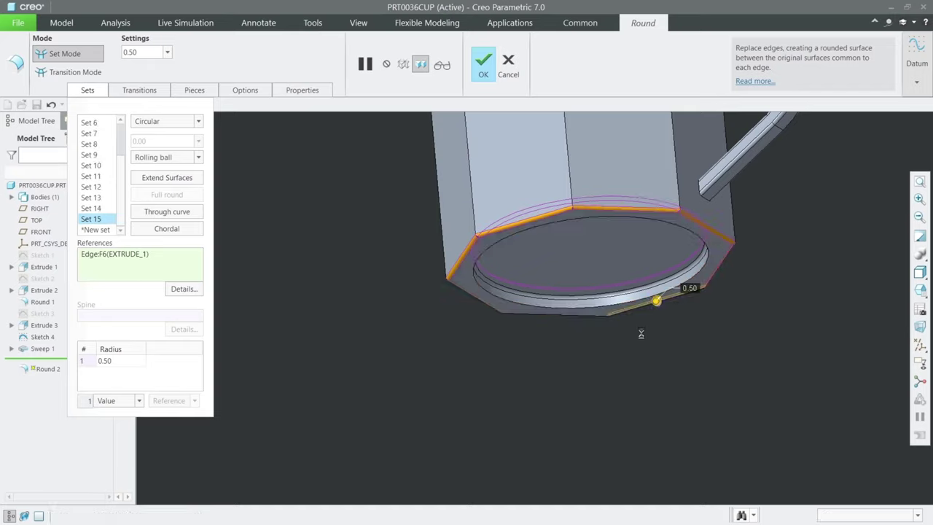
click(580, 316)
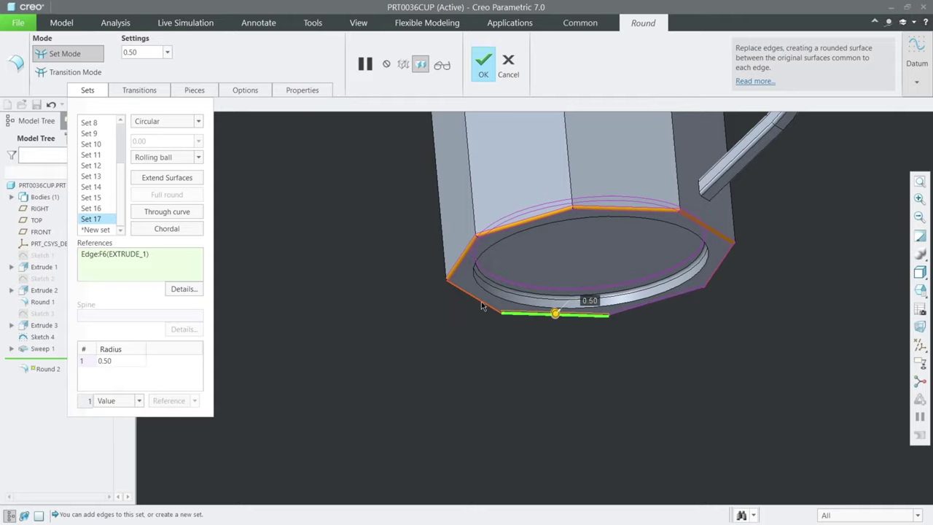
click(481, 305)
middle_drag(380, 278, 451, 149)
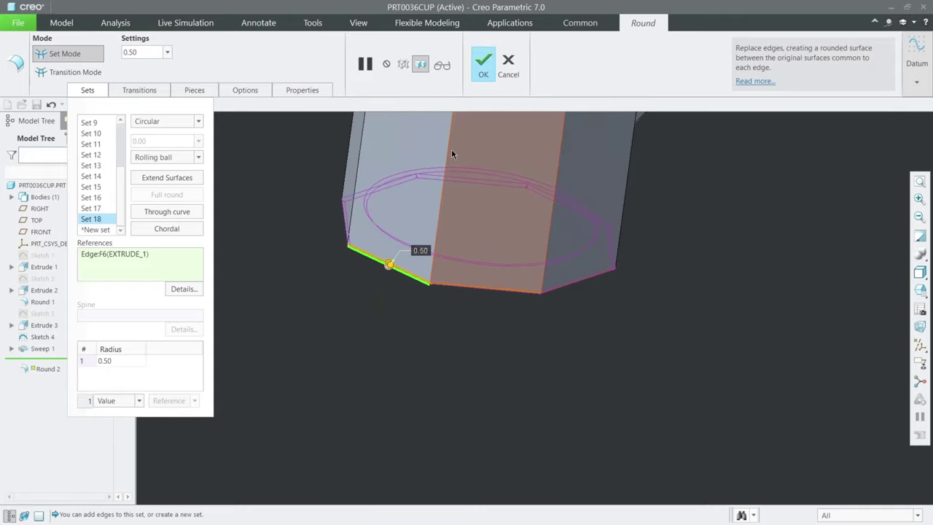
- Verify-preview the rounded base, inspect it, then resume editing the round
click(442, 65)
mouse_move(443, 401)
middle_down()
mouse_move(488, 308)
mouse_move(471, 402)
middle_up()
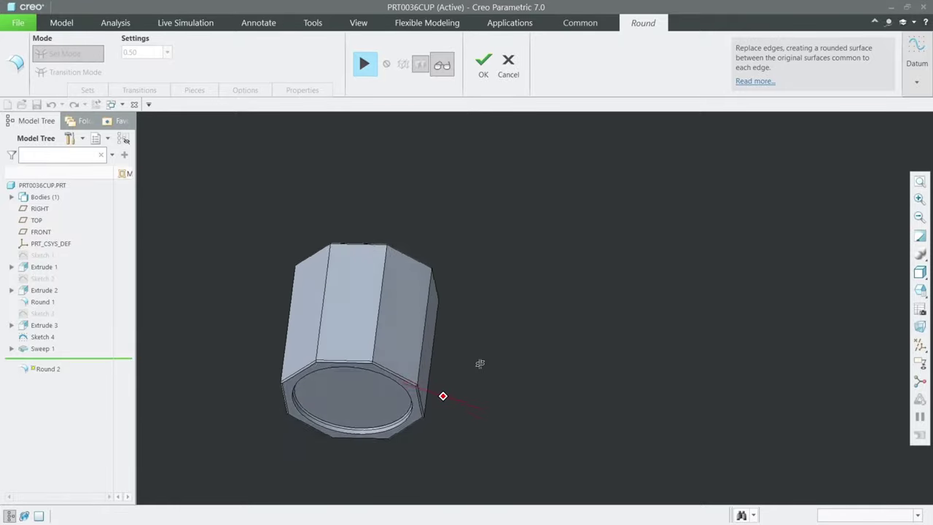
click(365, 64)
scroll(309, 385, down, 2)
scroll(344, 363, down, 3)
scroll(297, 399, down, 2)
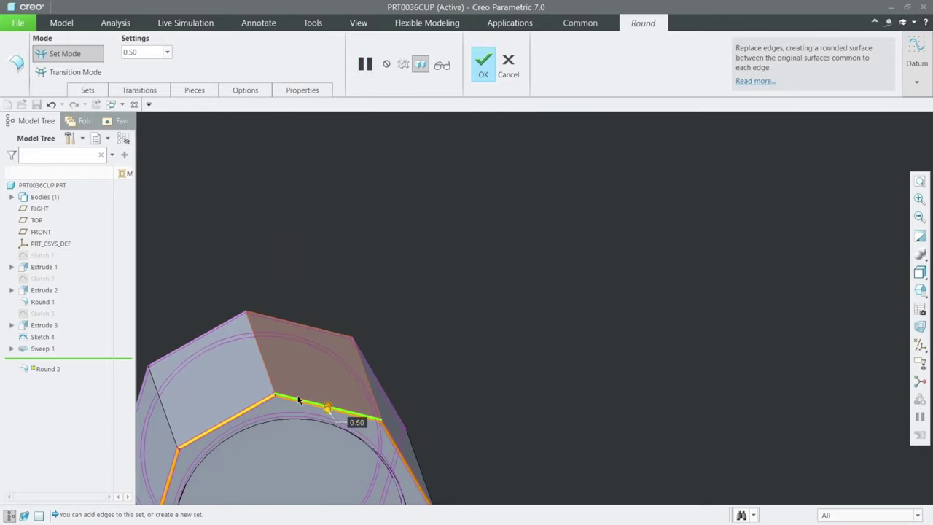
scroll(294, 417, down, 2)
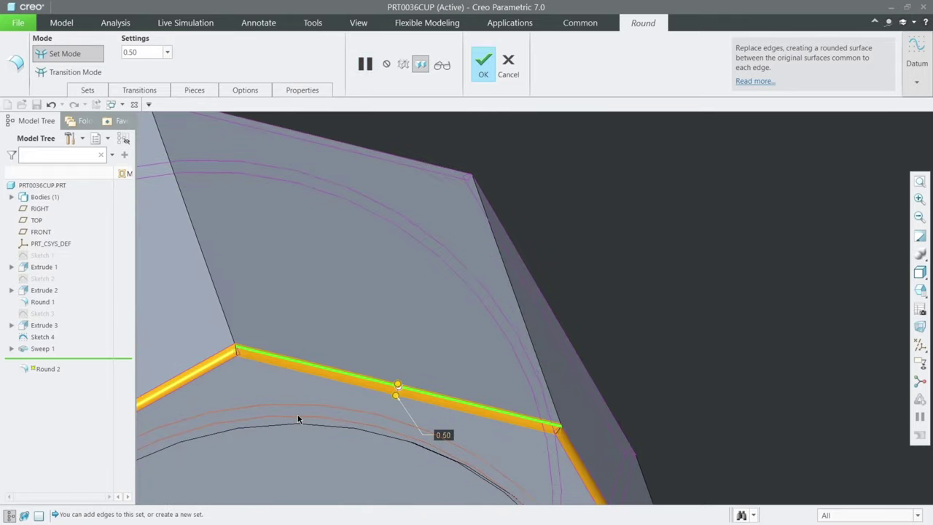
scroll(298, 419, up, 2)
scroll(302, 420, up, 3)
scroll(306, 426, up, 2)
mouse_move(321, 309)
middle_down()
mouse_move(365, 339)
mouse_move(335, 387)
mouse_move(244, 367)
middle_up()
scroll(295, 343, down, 2)
scroll(295, 339, down, 2)
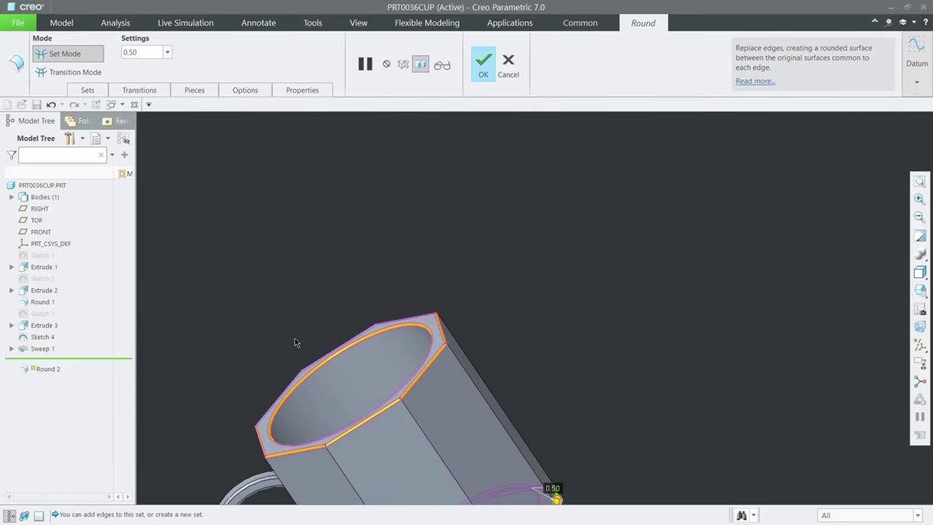
- Complete Round 2 and orbit the finished cup to inspect its 0.50 rim and base rounds
click(484, 75)
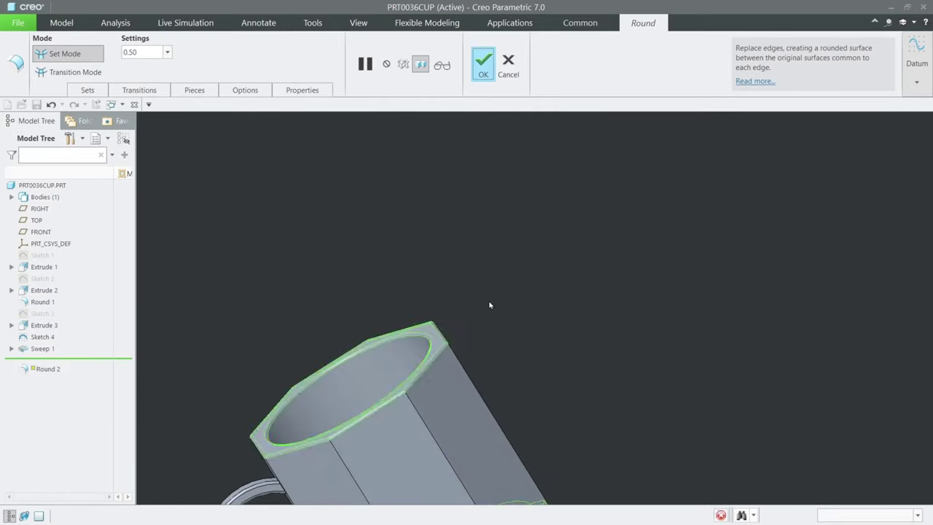
scroll(488, 300, up, 3)
mouse_move(473, 295)
middle_down()
mouse_move(660, 296)
mouse_move(613, 405)
mouse_move(649, 357)
mouse_move(612, 405)
mouse_move(613, 432)
mouse_move(635, 392)
mouse_move(637, 363)
mouse_move(651, 387)
mouse_move(634, 404)
mouse_move(633, 441)
mouse_move(602, 429)
mouse_move(671, 371)
mouse_move(586, 358)
mouse_move(716, 318)
mouse_move(735, 266)
mouse_move(729, 307)
middle_up()
scroll(613, 405, down, 1)
scroll(613, 406, down, 1)
scroll(752, 311, down, 1)
scroll(754, 308, down, 3)
scroll(729, 303, up, 2)
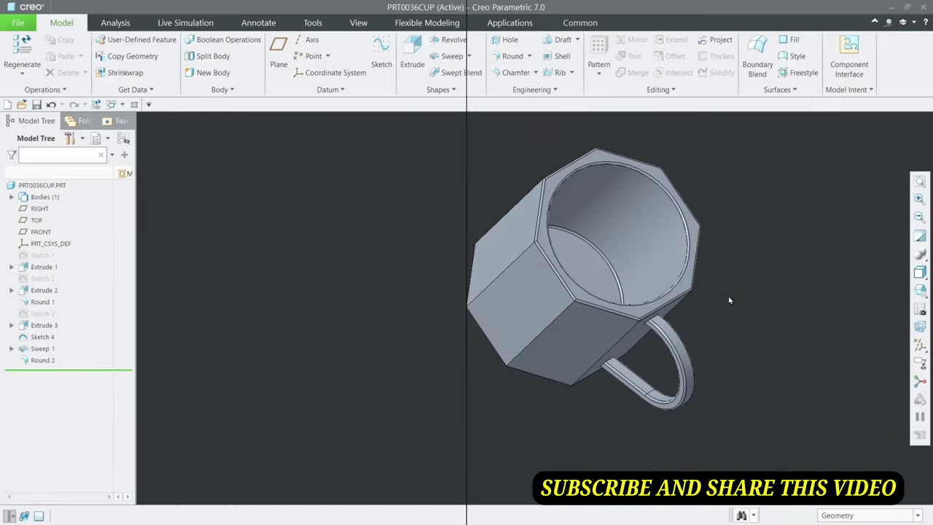